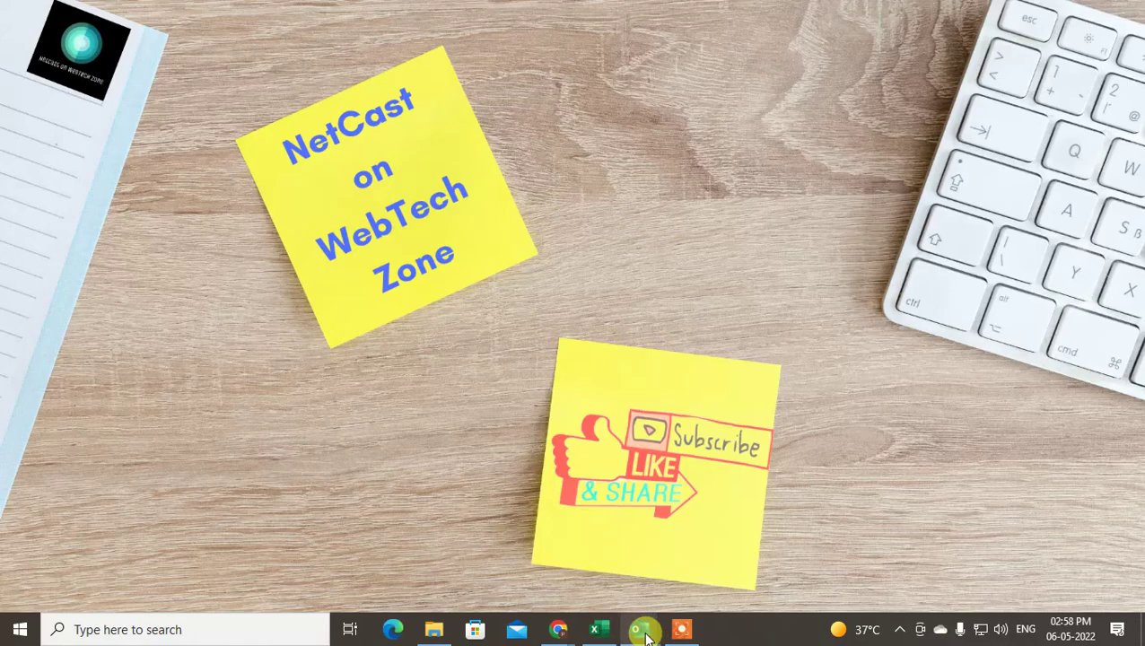
Bring Outlook forward and open the Gmail Inbox, with the flagged Twitter message on top.
mouse_move(642, 631)
left_click(629, 562)
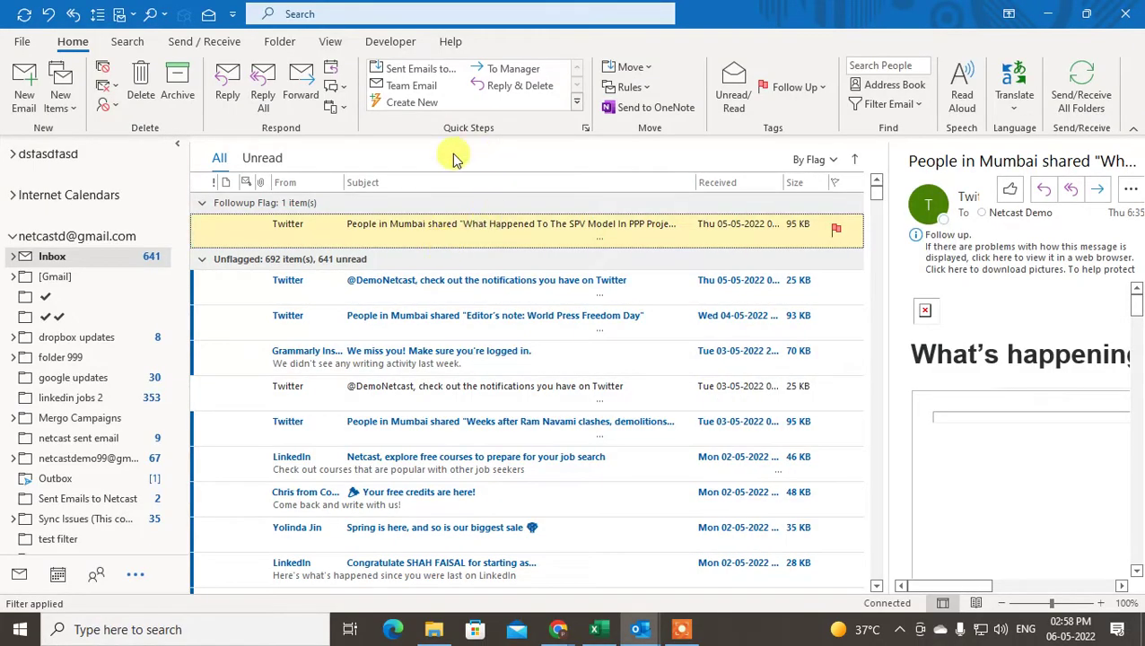
left_click(14, 238)
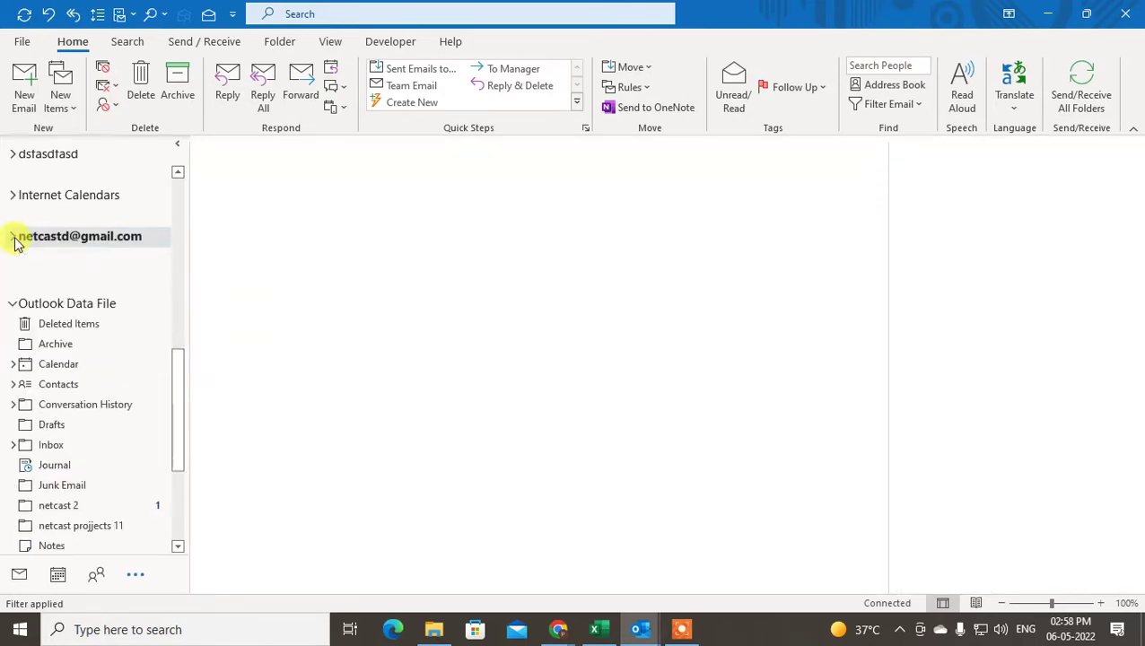
left_click(14, 239)
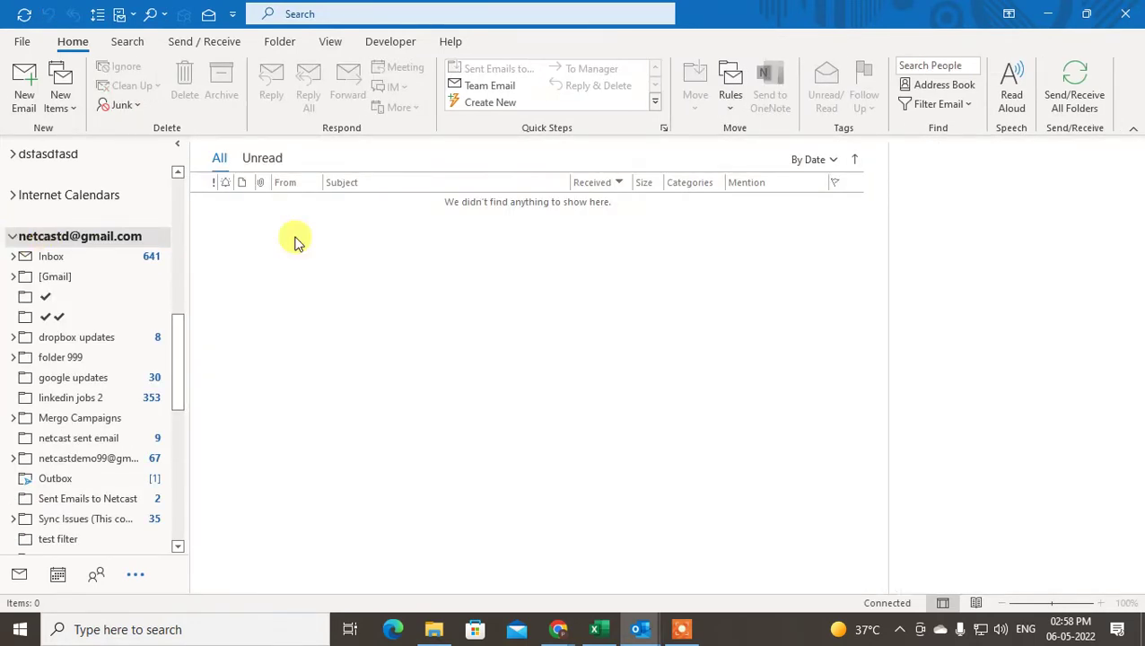
left_click(54, 257)
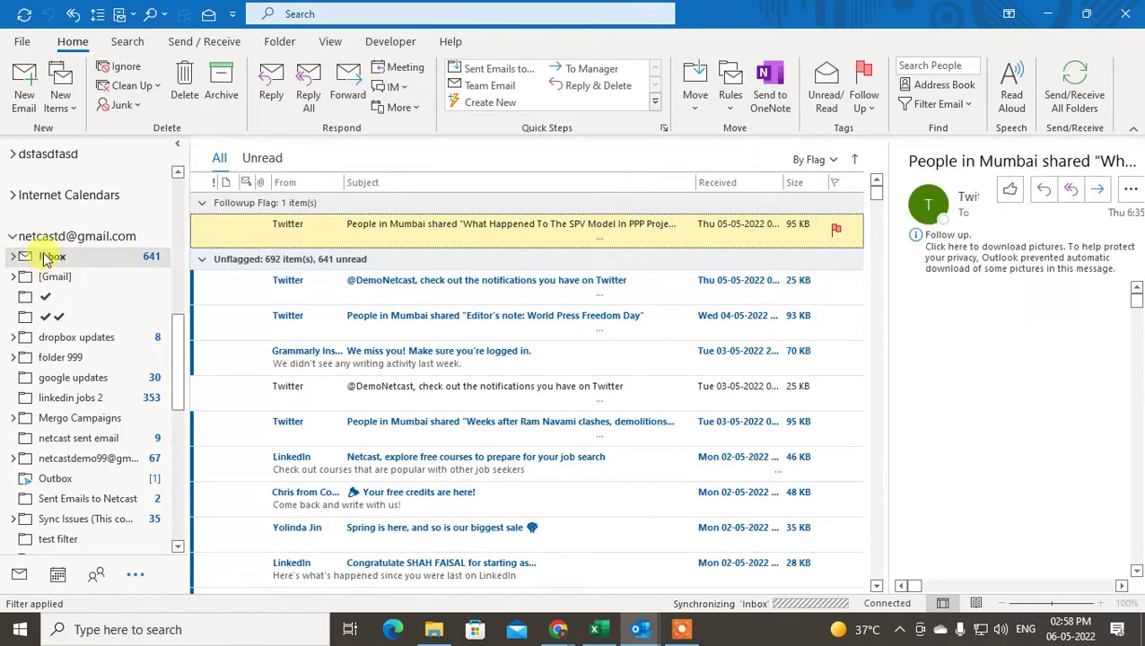
scroll(112, 300, "down", 3)
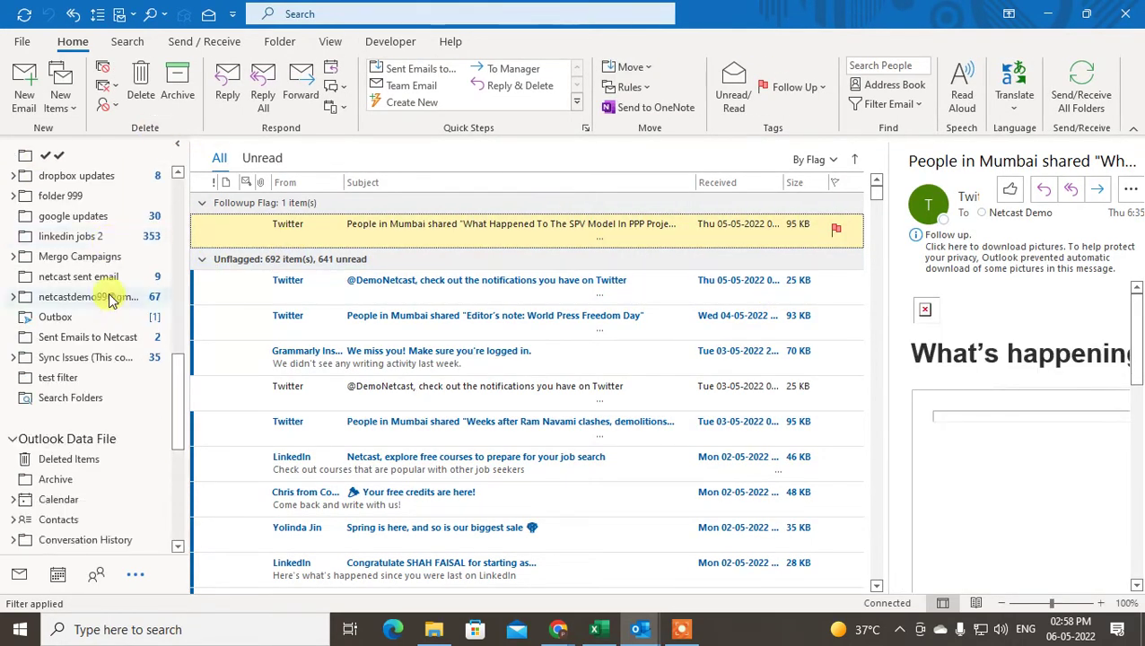
scroll(110, 300, "up", 5)
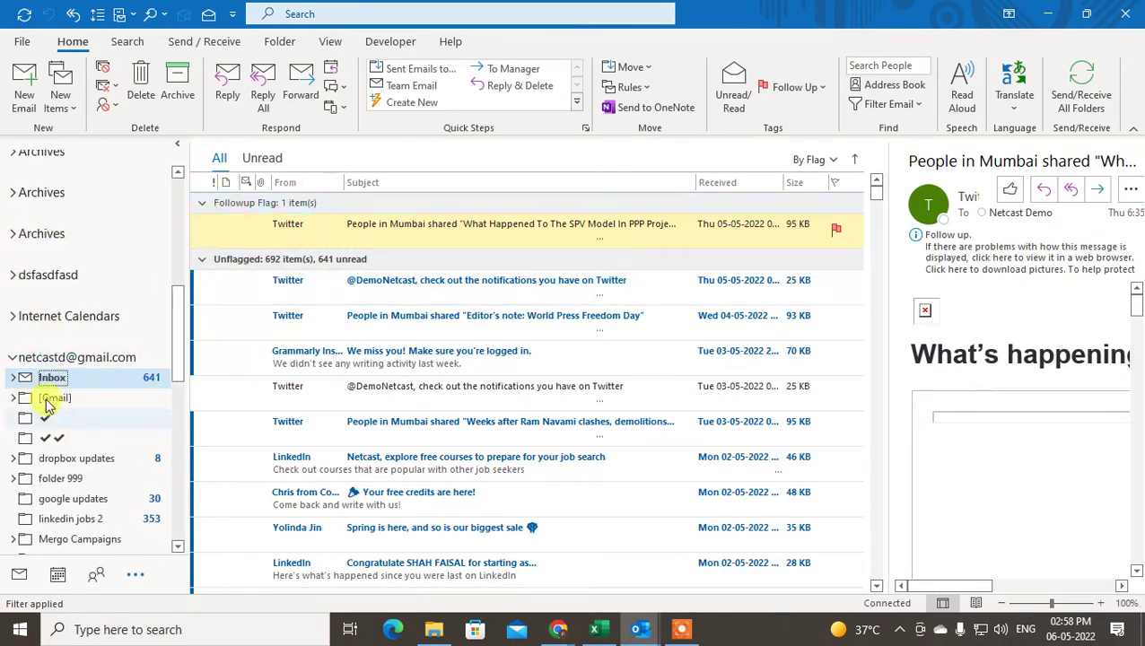
Switch the message filter to Unread Mail and scroll through the unread results.
left_click(824, 163)
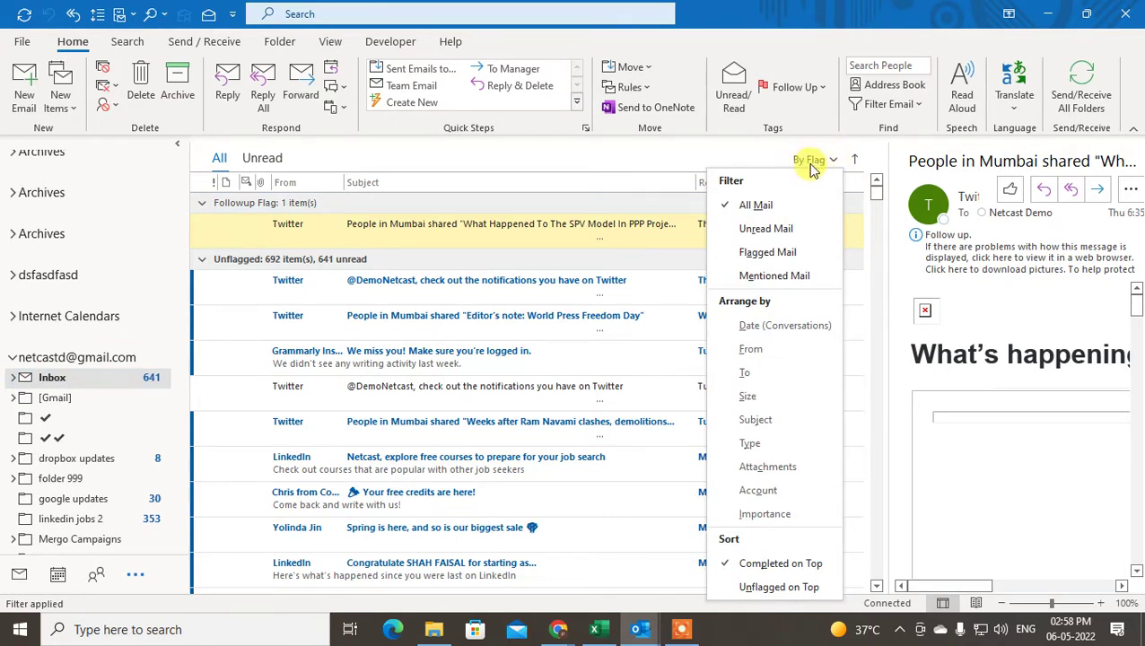
left_click(764, 229)
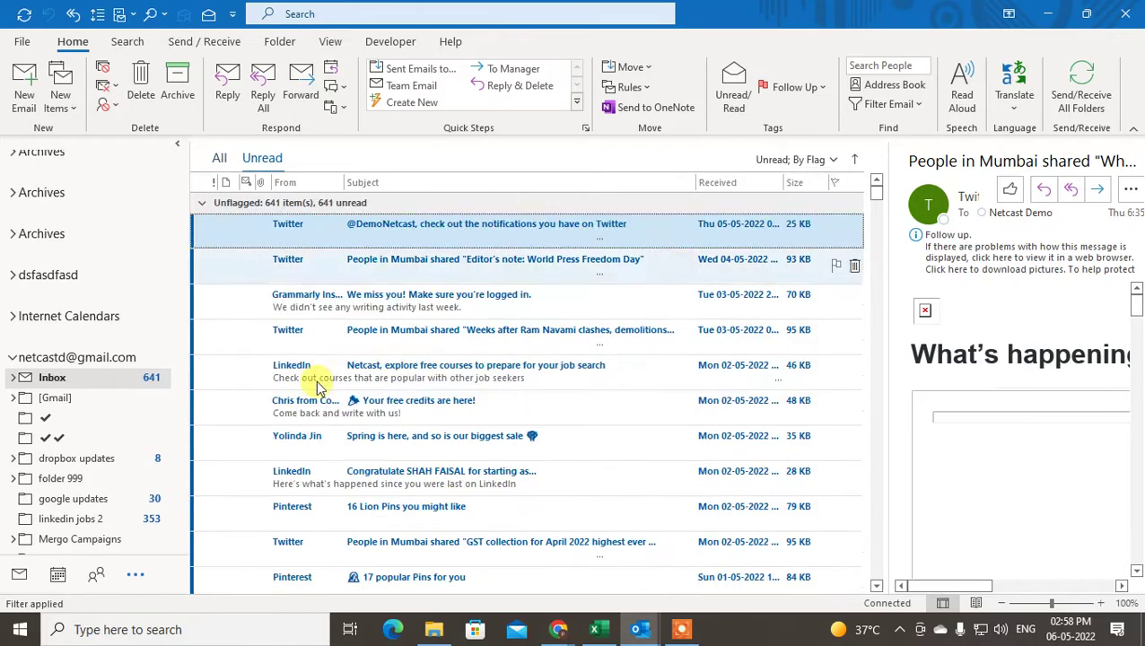
scroll(492, 355, "down", 3)
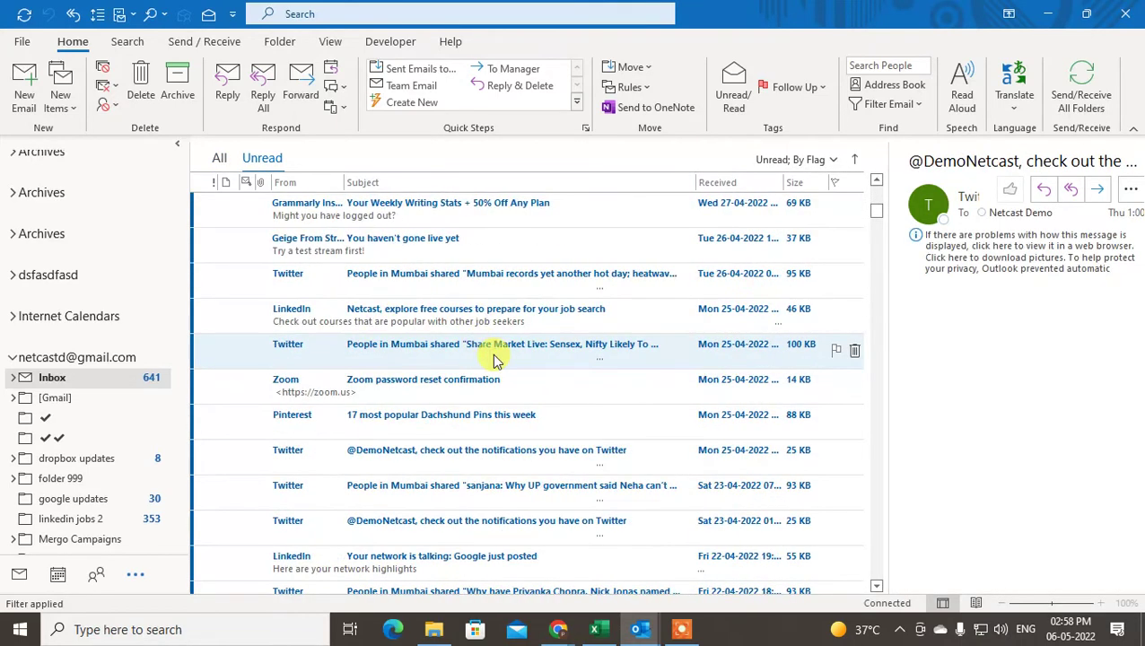
scroll(494, 357, "down", 6)
scroll(494, 358, "up", 12)
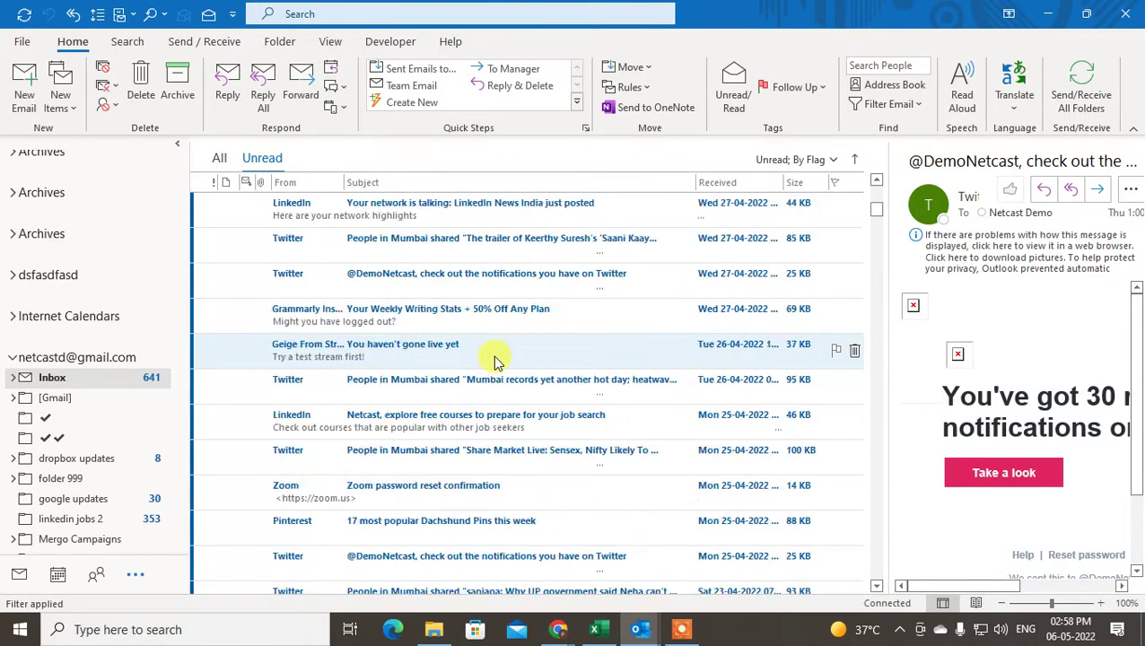
scroll(498, 362, "down", 3)
scroll(499, 364, "down", 15)
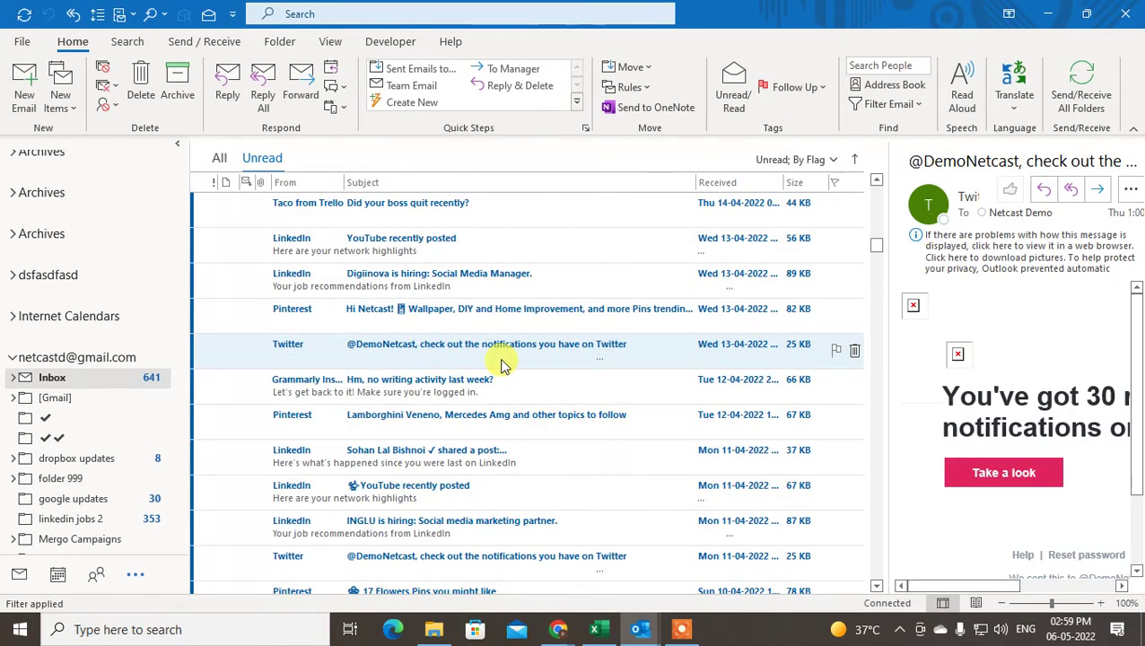
scroll(498, 359, "up", 18)
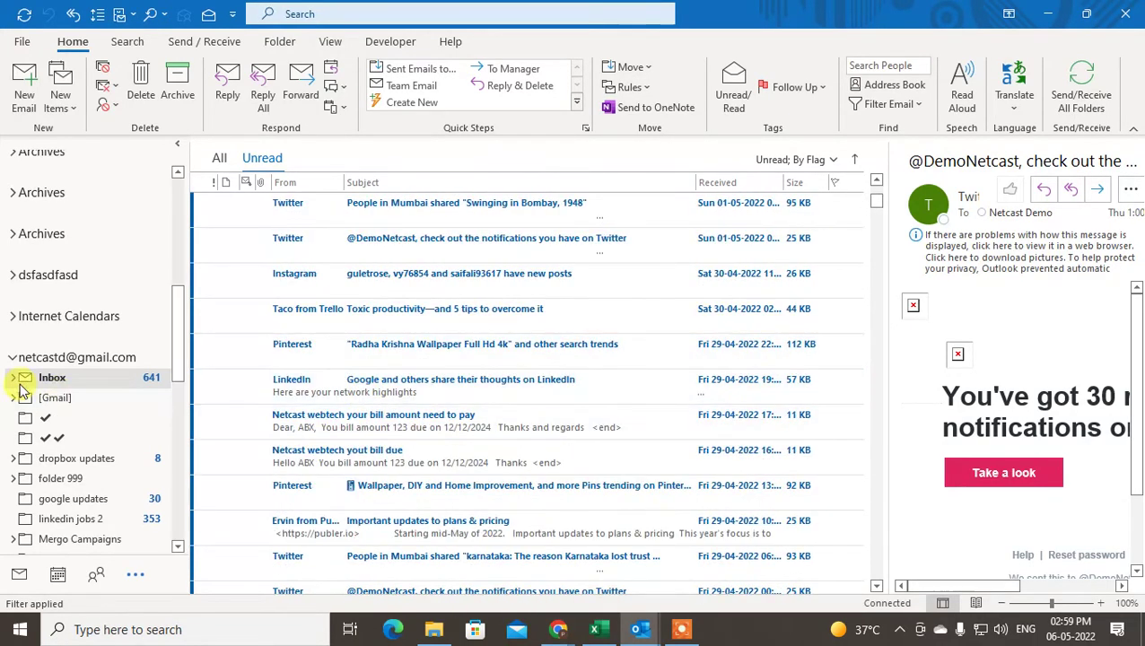
scroll(123, 340, "up", 10)
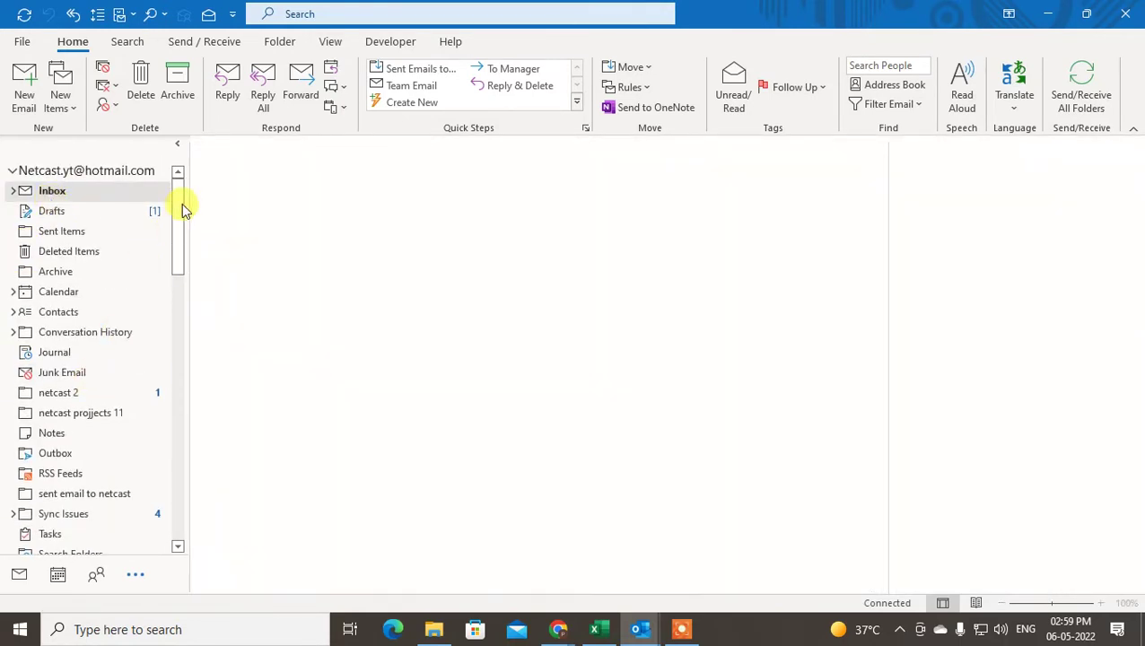
Scroll the folder pane and return to the Gmail account's Inbox.
left_click_drag(181, 202, 179, 228)
scroll(25, 417, "up", 3)
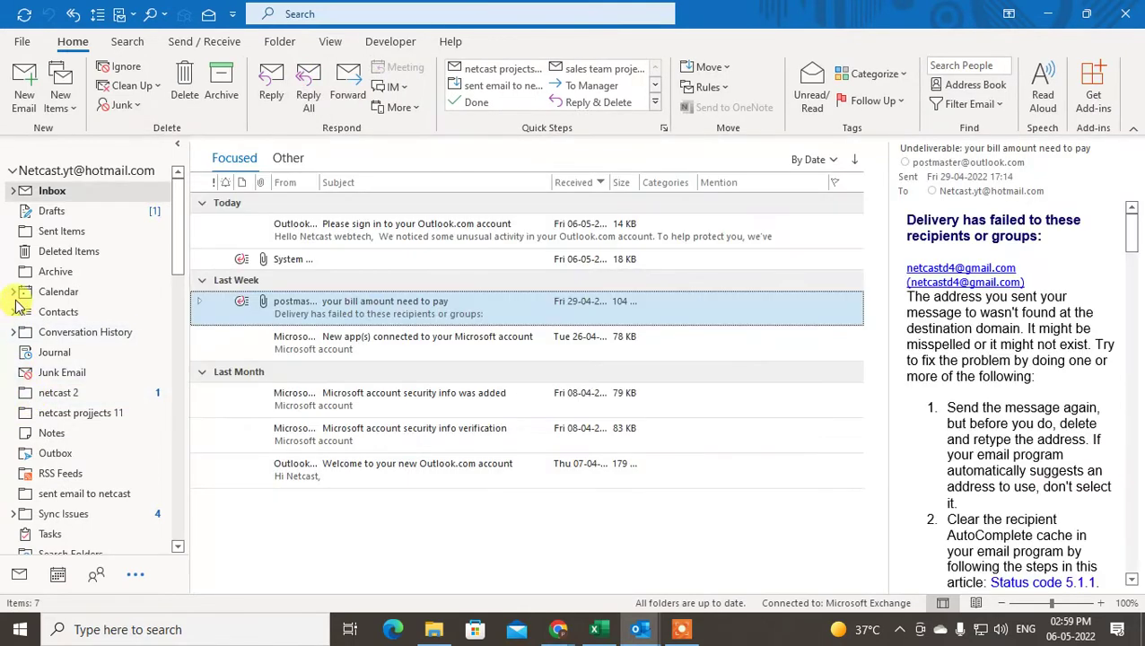
scroll(54, 395, "down", 1)
scroll(89, 422, "down", 4)
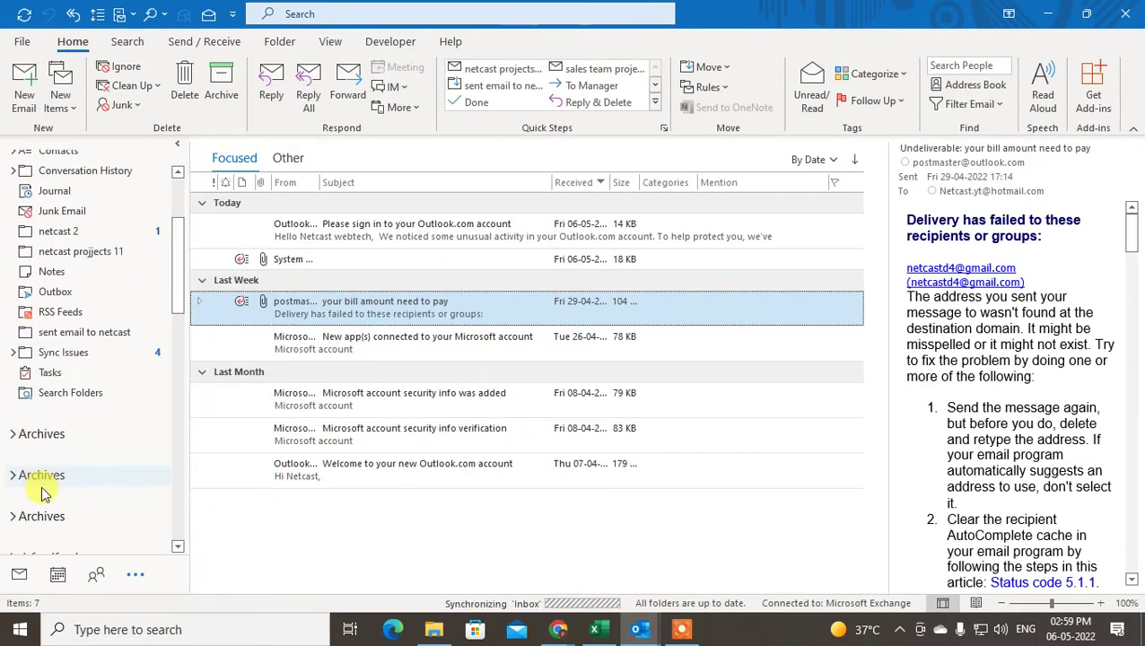
scroll(90, 485, "down", 3)
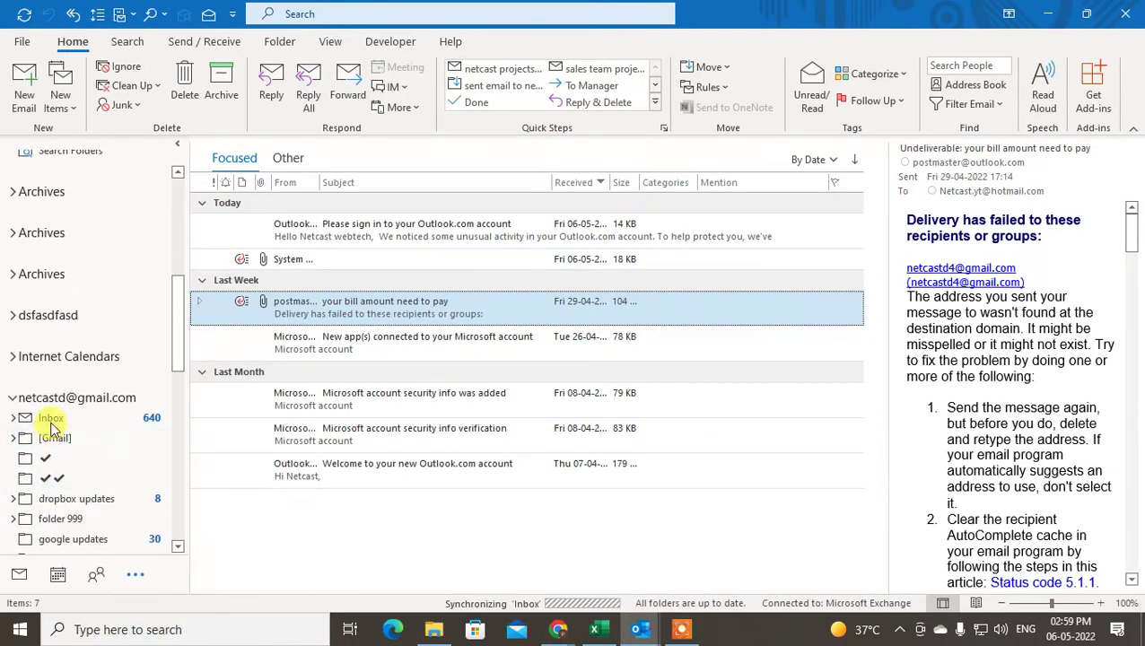
left_click(27, 418)
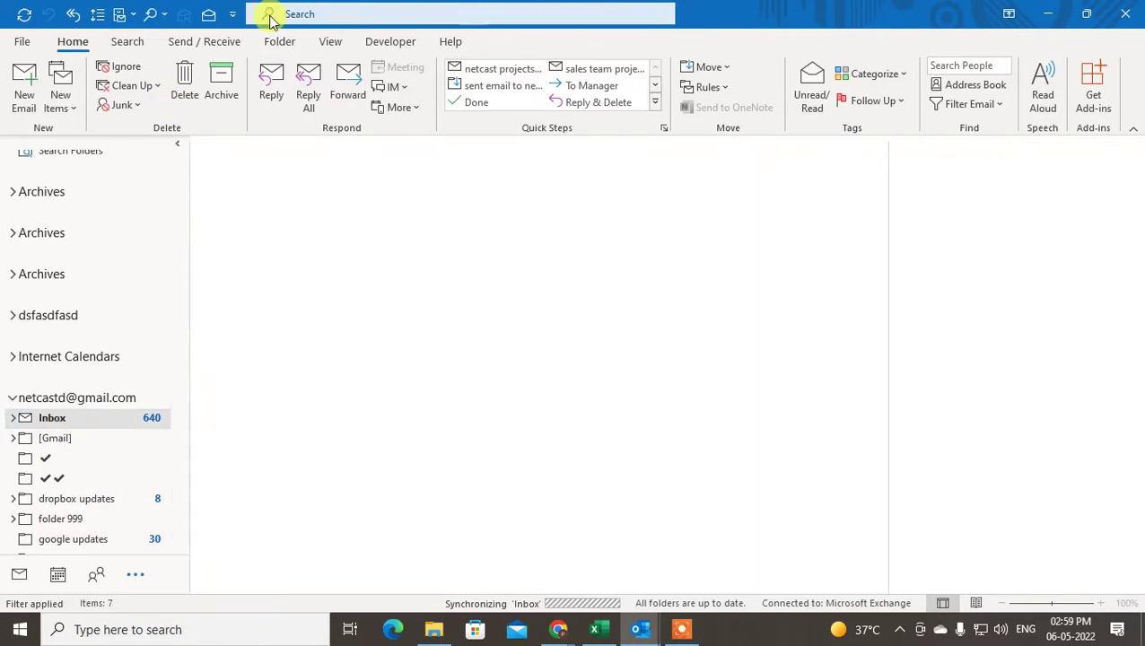
Activate the search tools and list the scope choices, currently Current Mailbox.
left_click(340, 14)
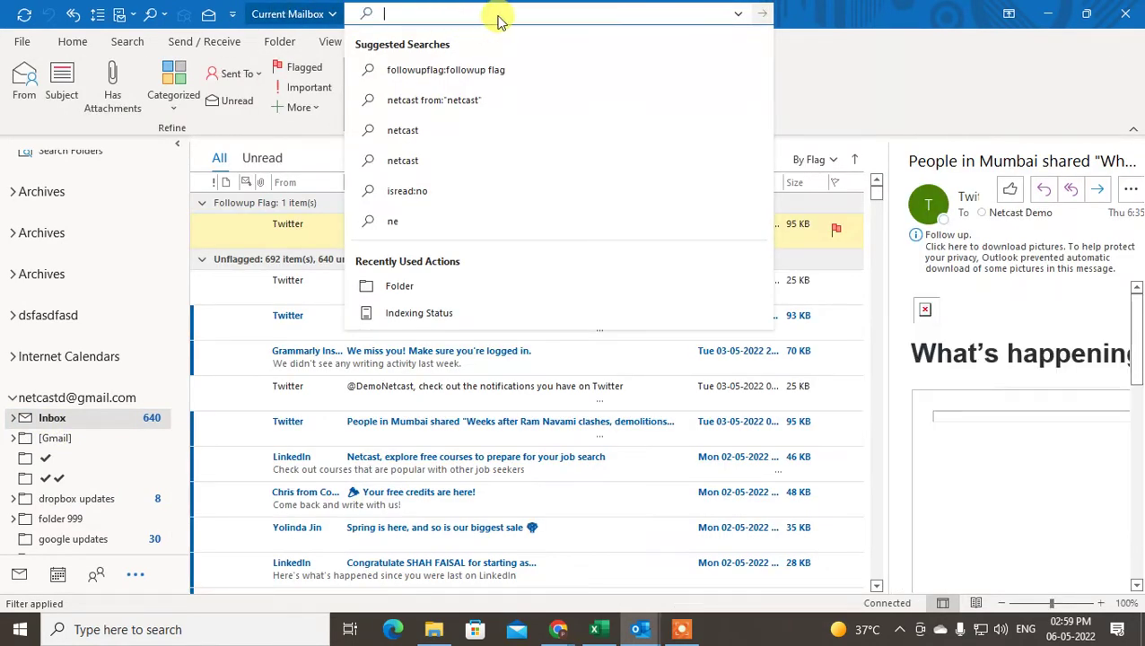
left_click(879, 11)
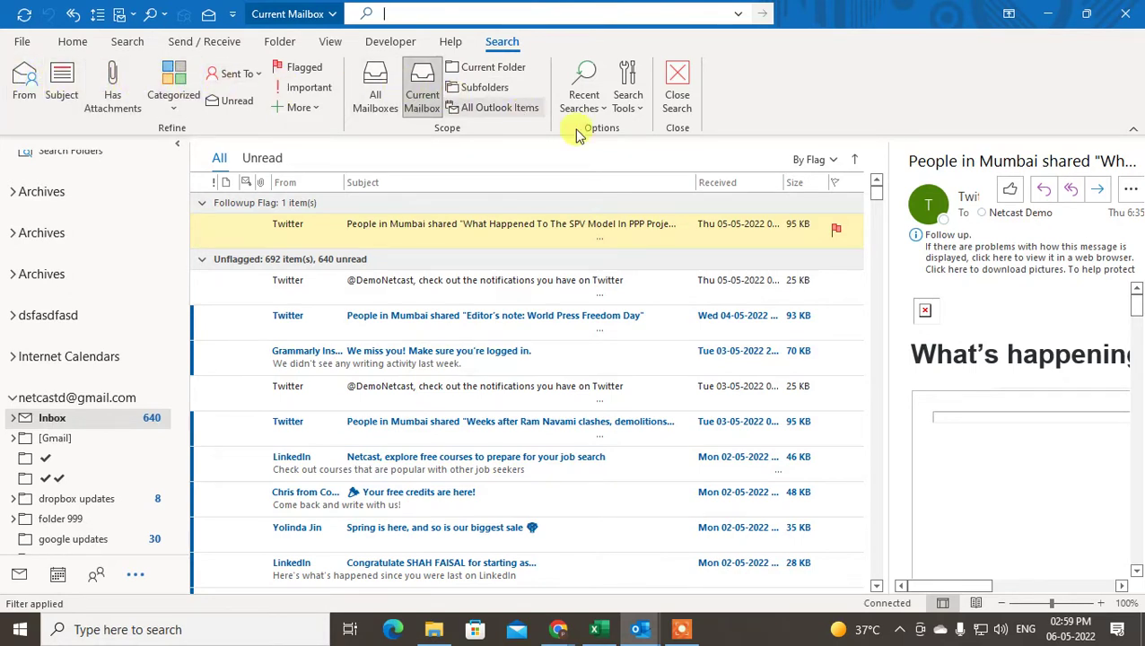
left_click(301, 13)
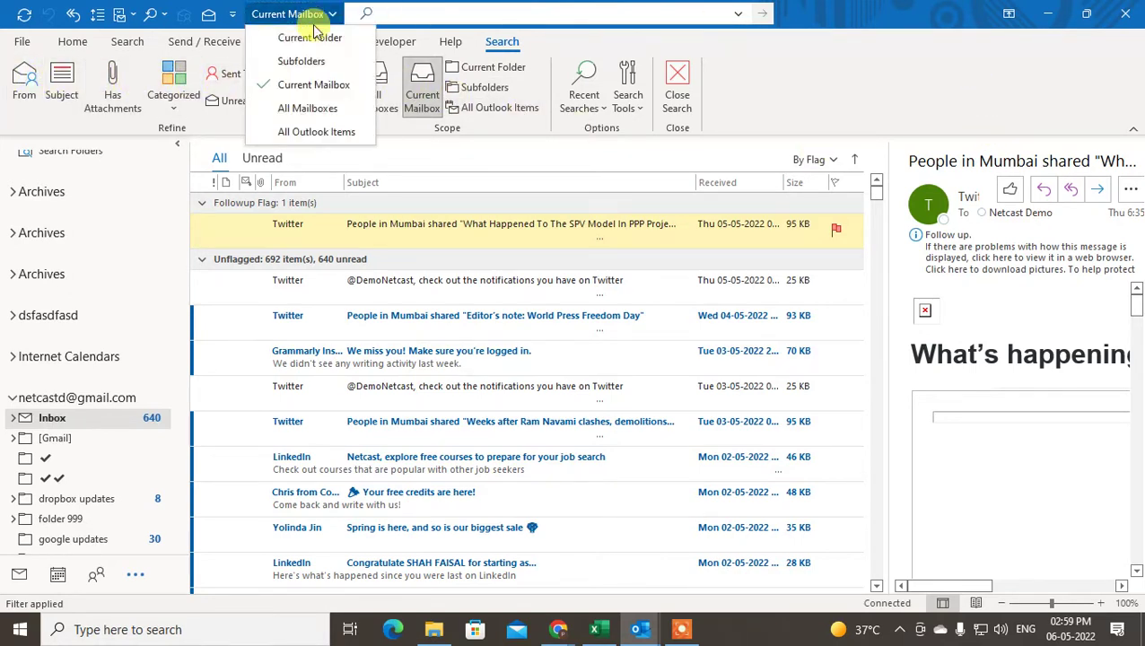
Search All Mailboxes for 'netcast', getting 33 results across Inbox, Sent Items and other folders.
left_click(329, 108)
left_click(386, 22)
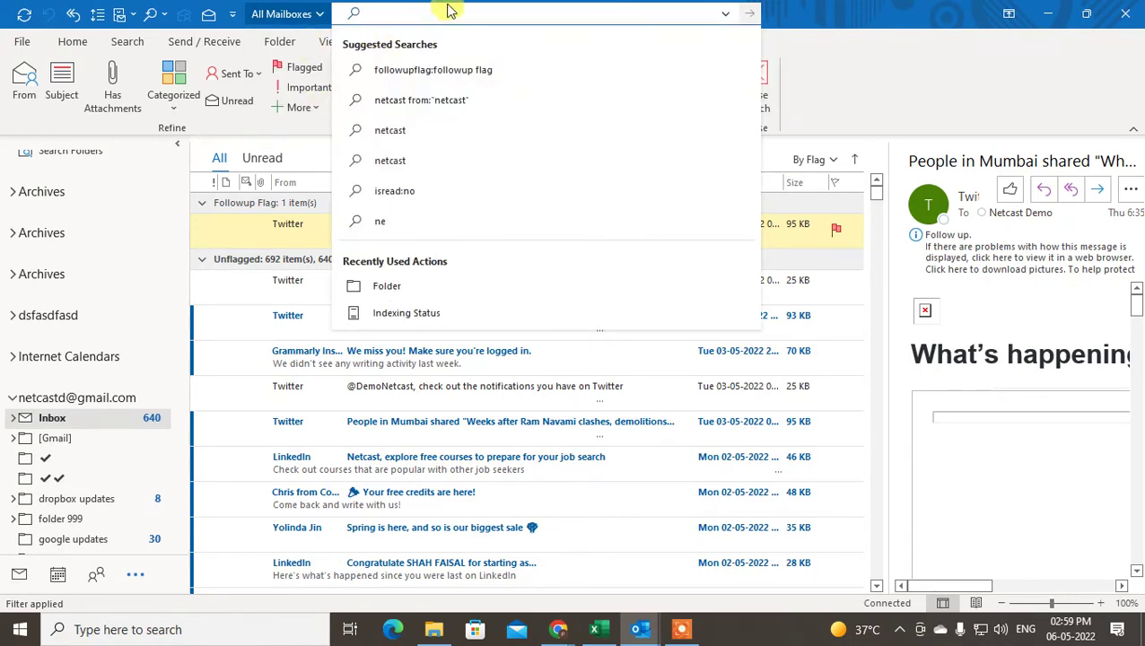
type("netcast")
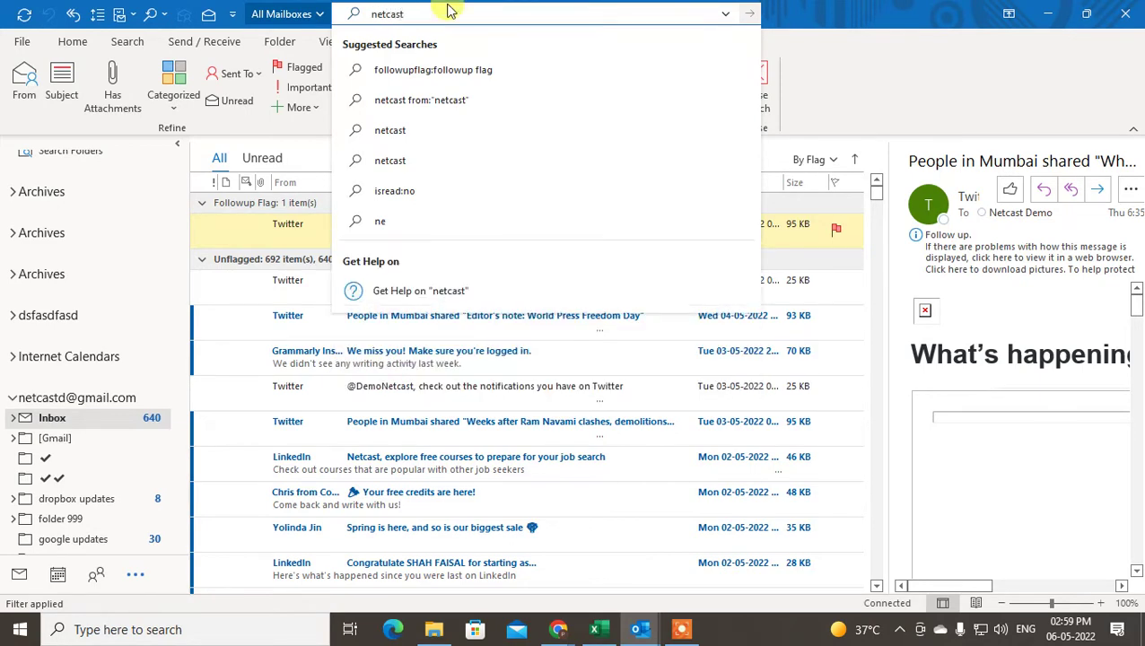
key("Return")
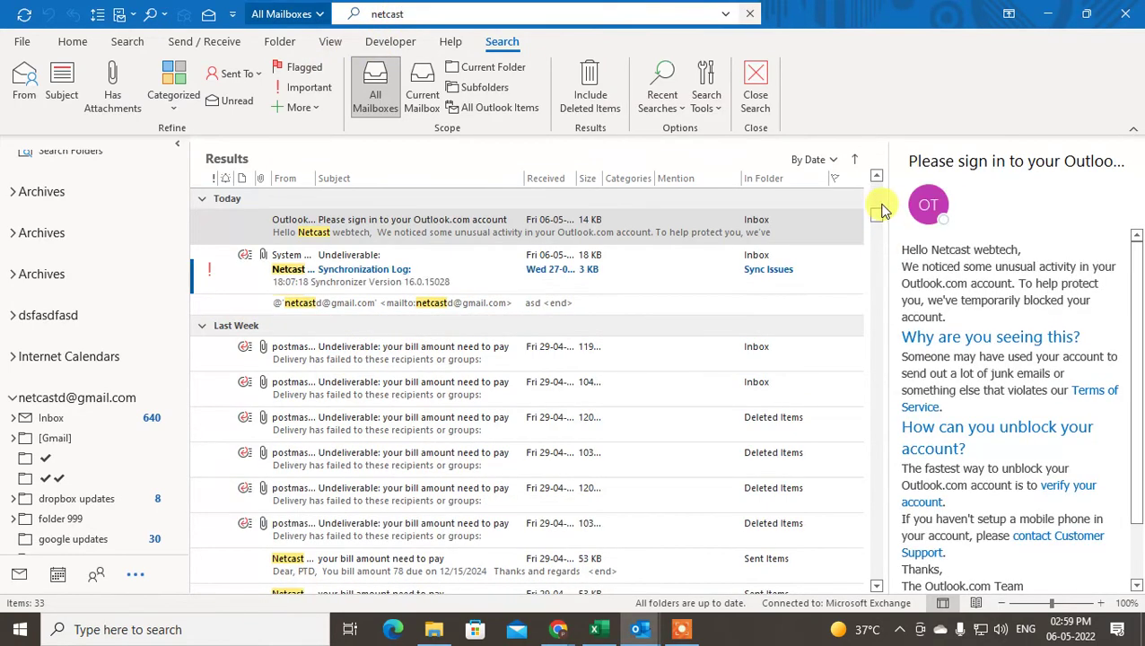
scroll(882, 209, "down", 4)
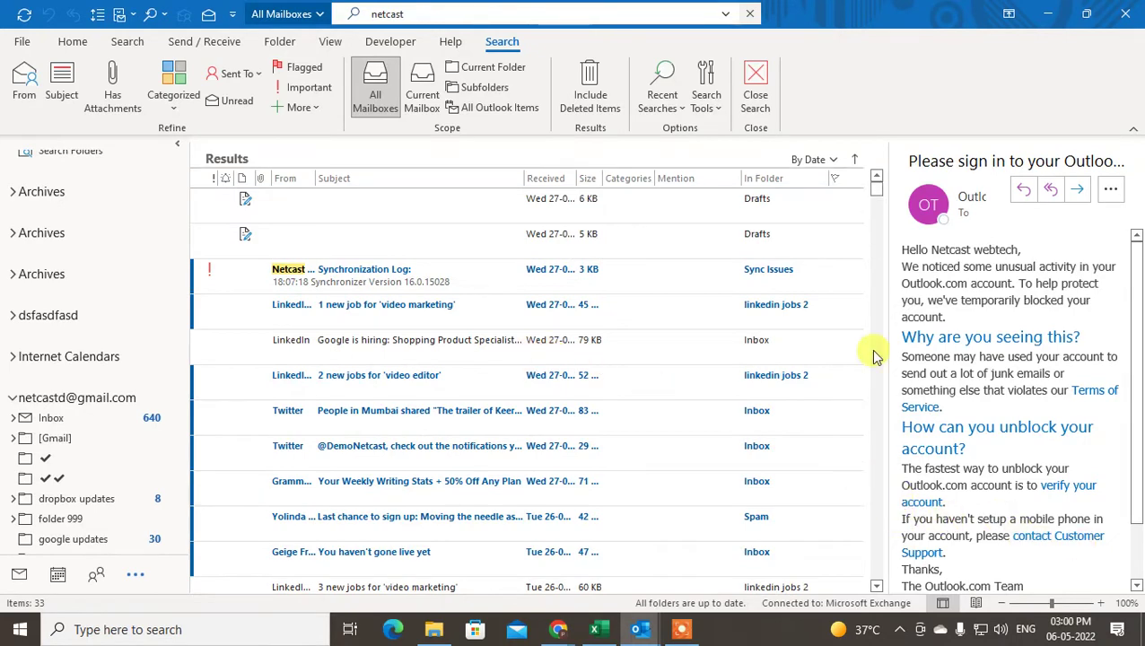
Replace the netcast query with an empty from:"Sender Name" filter.
scroll(271, 217, "up", 4)
left_click(301, 222)
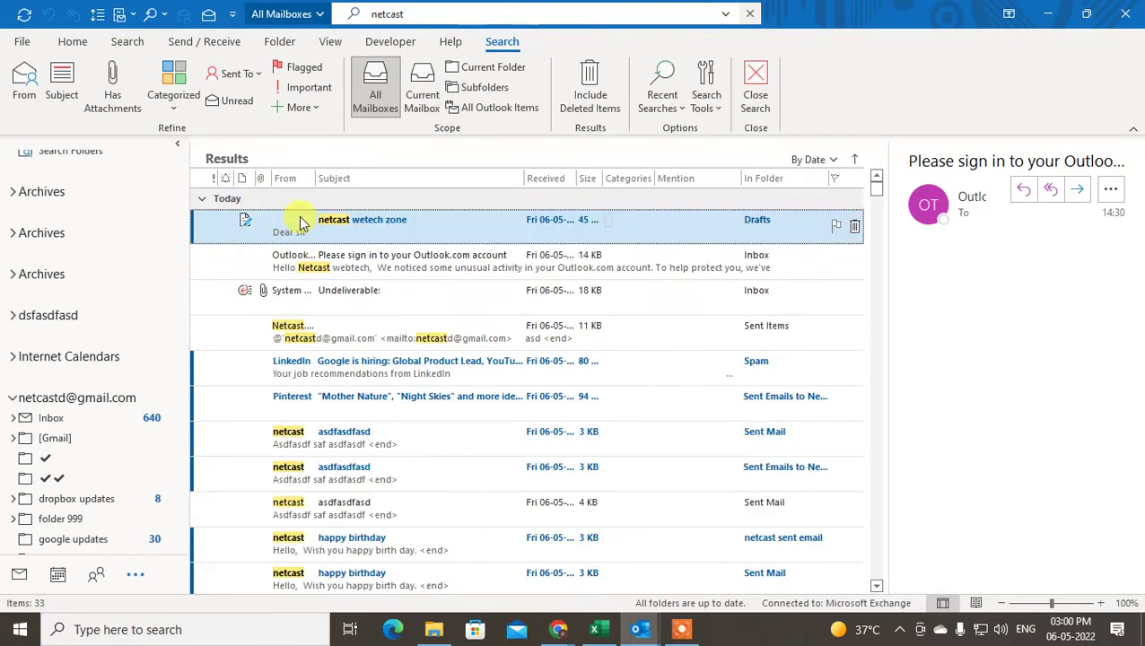
left_click(384, 13)
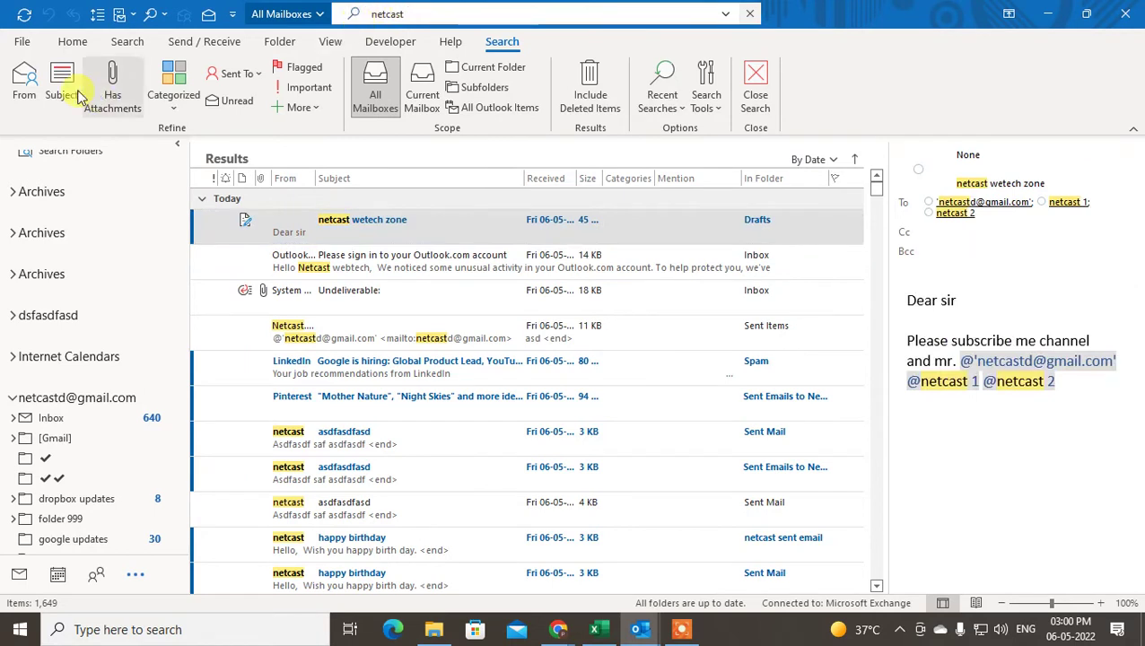
left_click(18, 83)
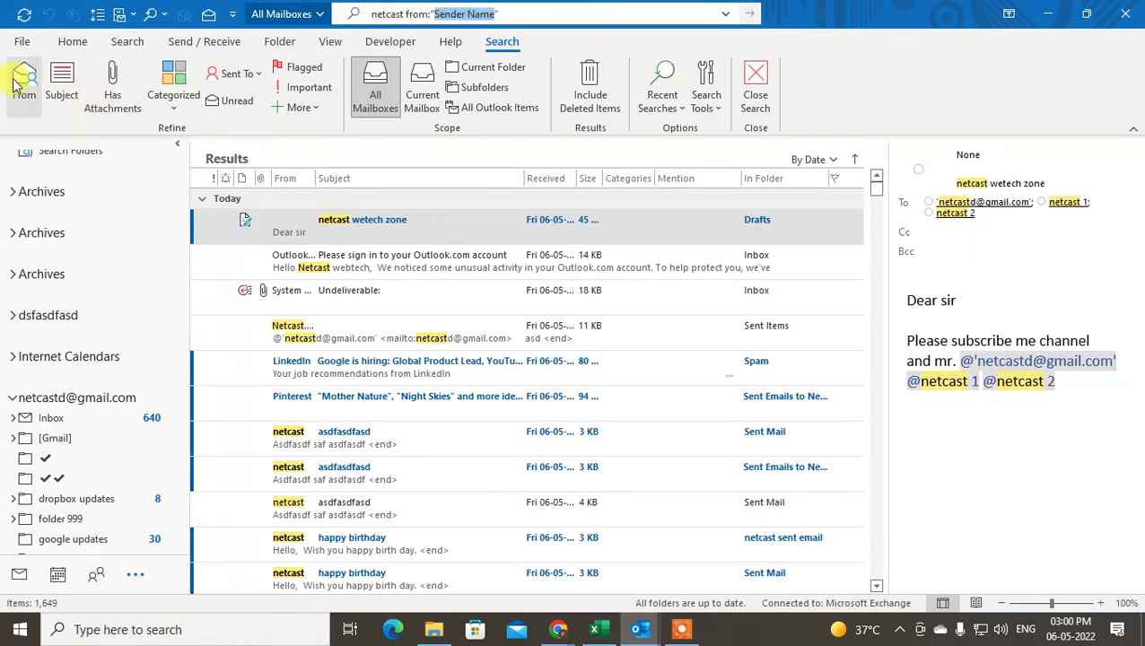
left_click(384, 14)
key("BackSpace")
key("BackSpace")
key("BackSpace")
key("BackSpace")
key("BackSpace")
key("BackSpace")
key("BackSpace")
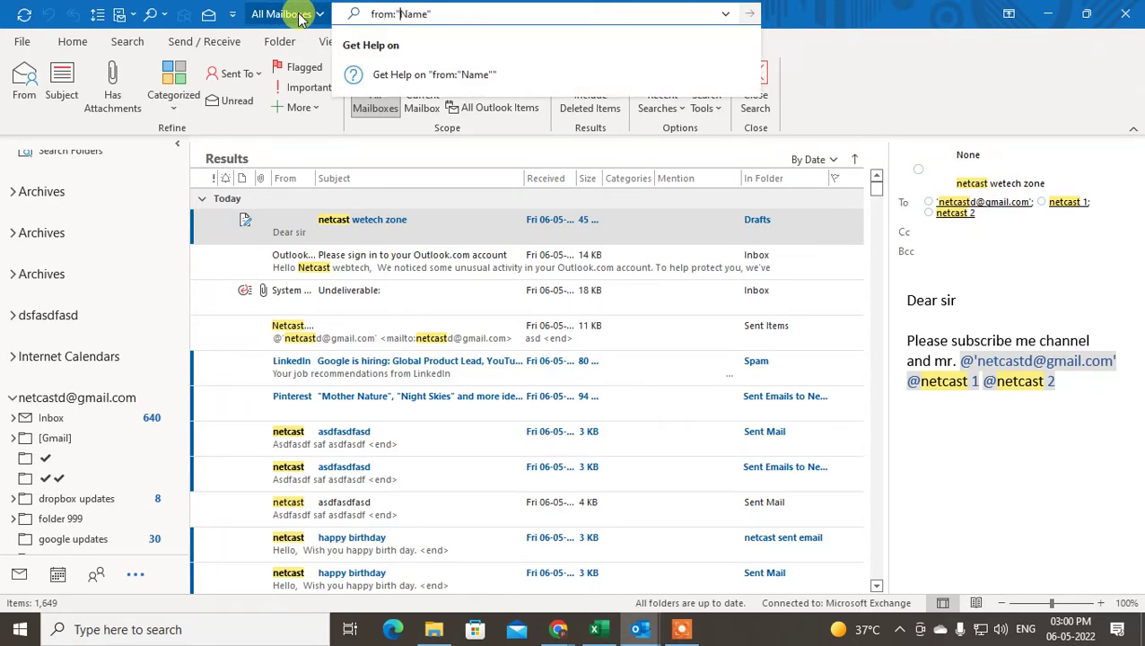
key("BackSpace")
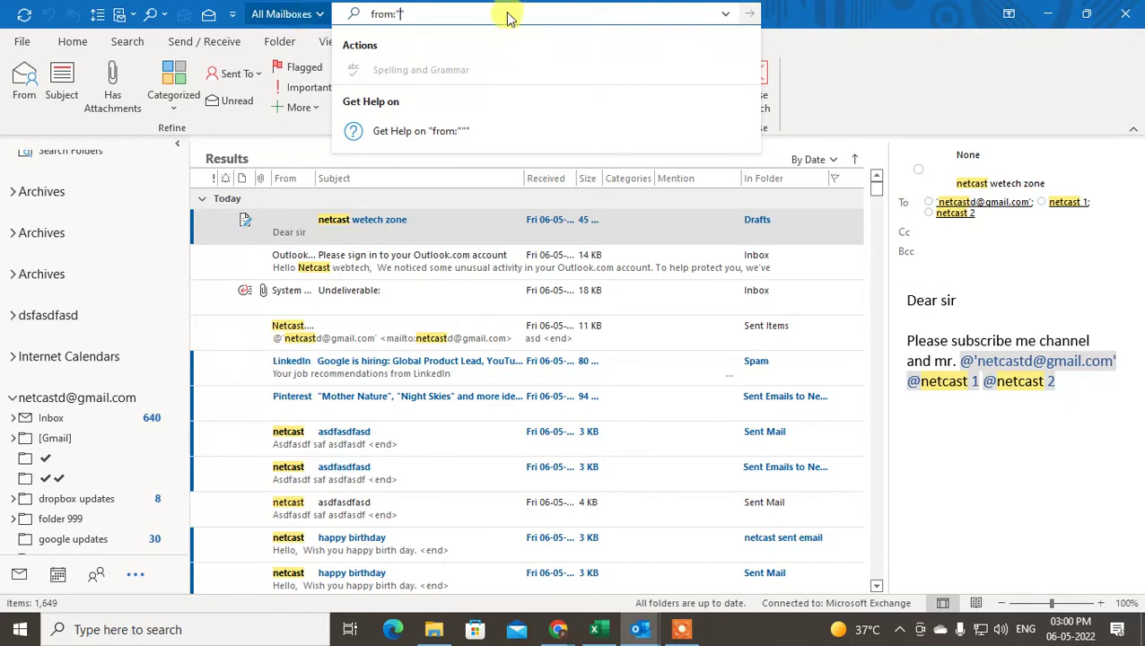
key("ctrl+a")
key("BackSpace")
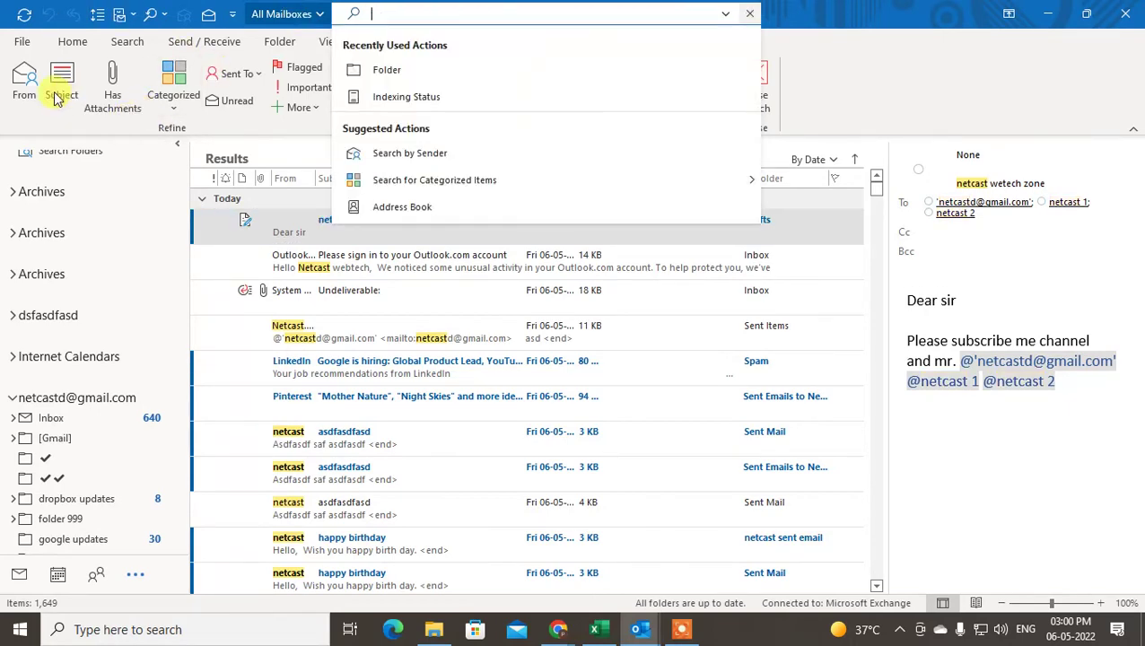
left_click(24, 82)
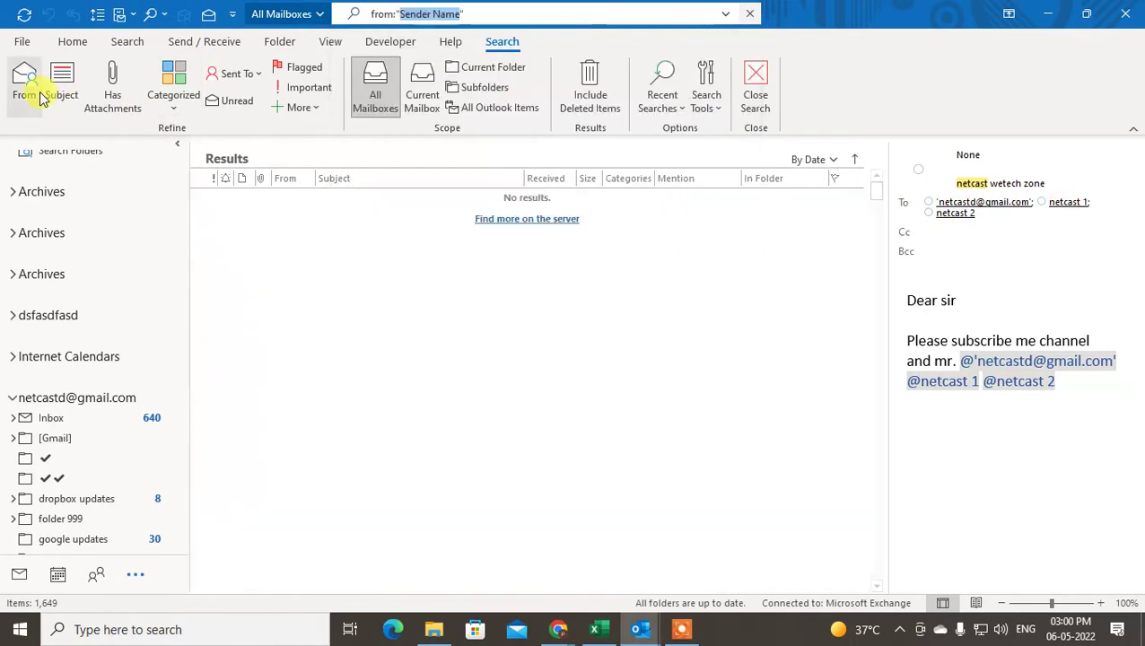
Search by sender from:"netcast", returning 229 messages across all mailboxes.
left_click(399, 13)
left_click_drag(401, 13, 460, 12)
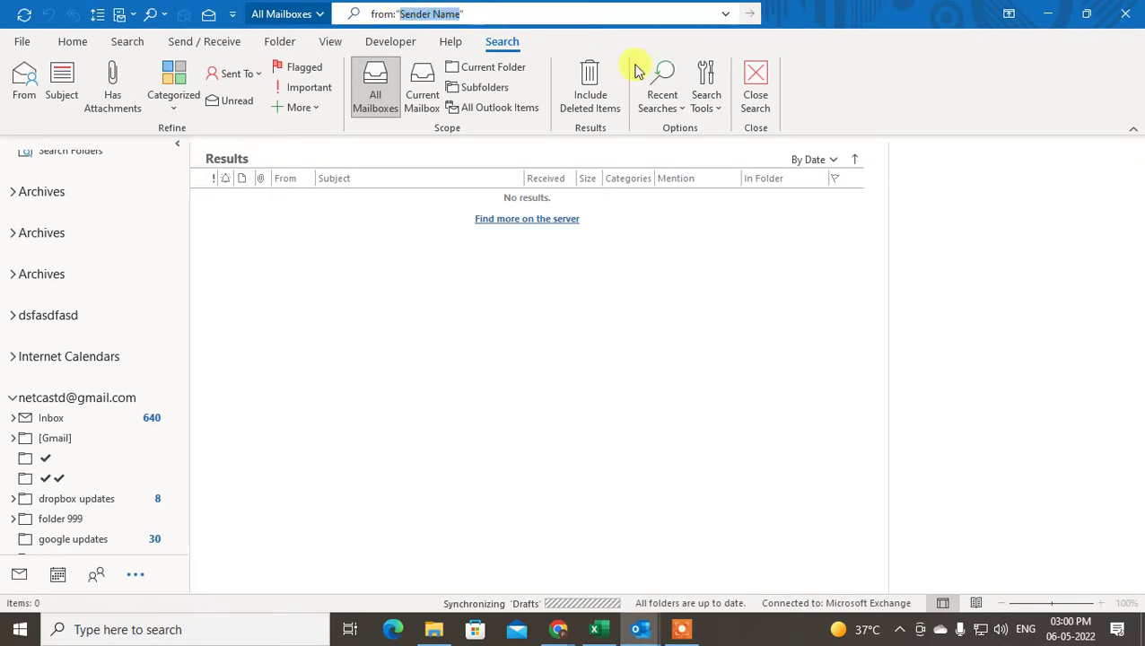
type("netcast")
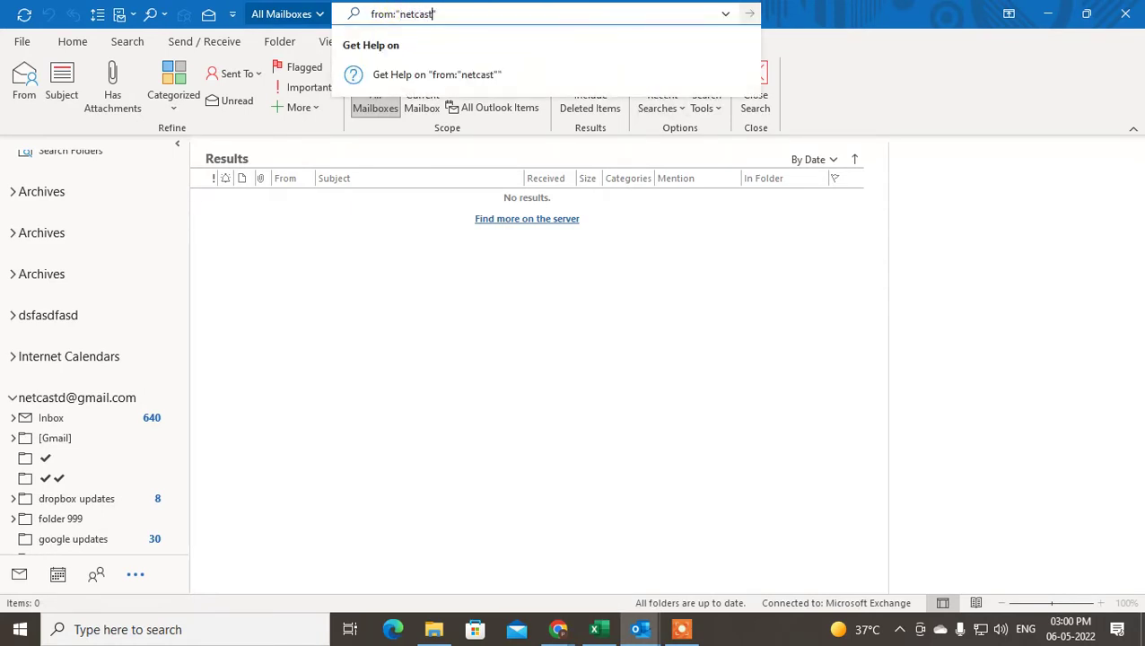
key("Return")
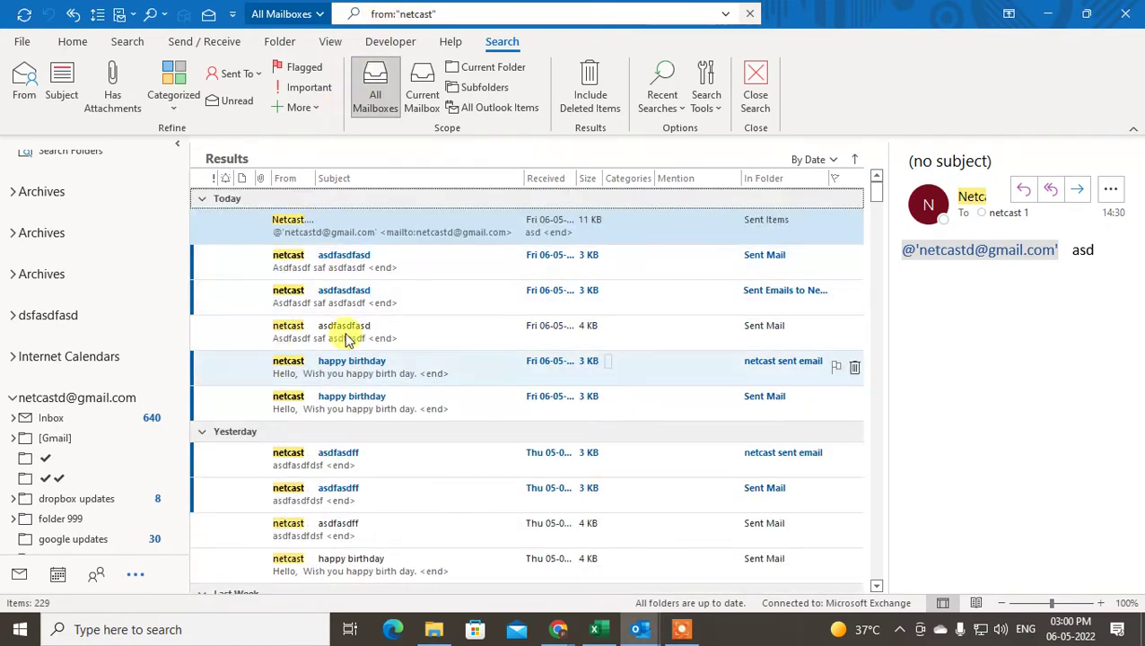
scroll(307, 430, "down", 5)
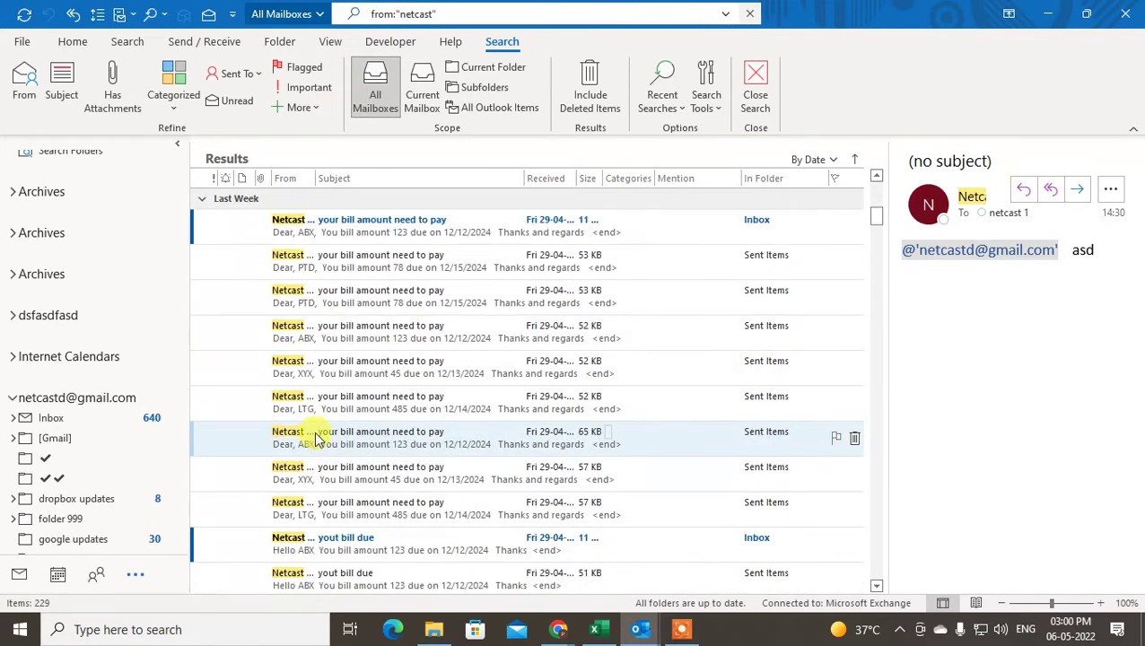
scroll(381, 397, "up", 6)
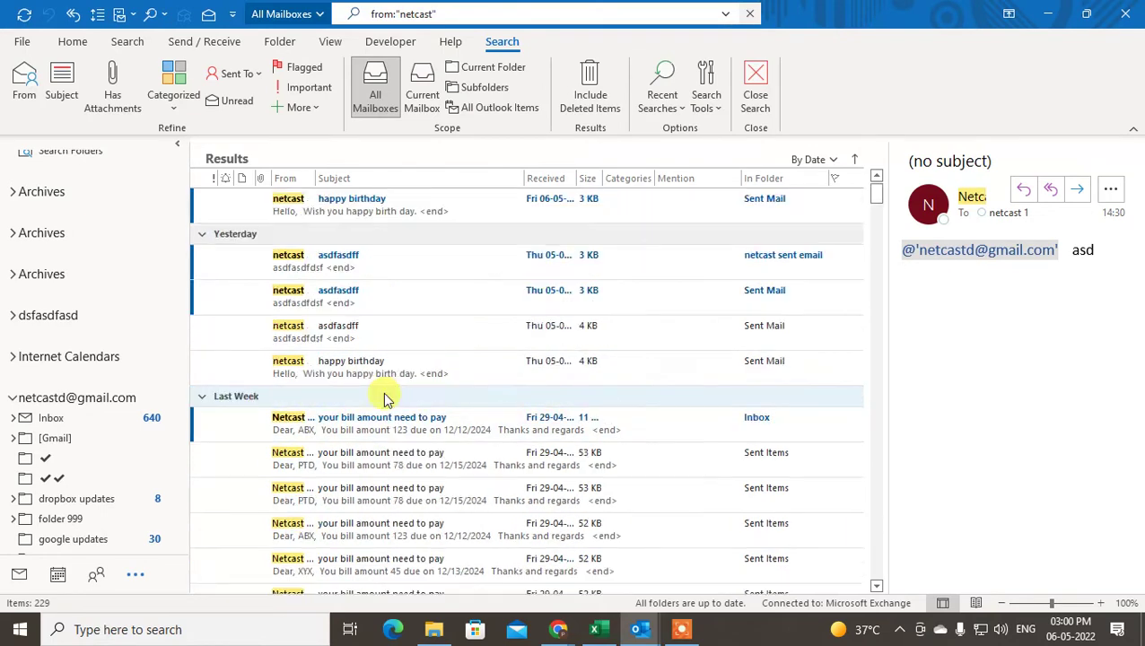
left_click(437, 10)
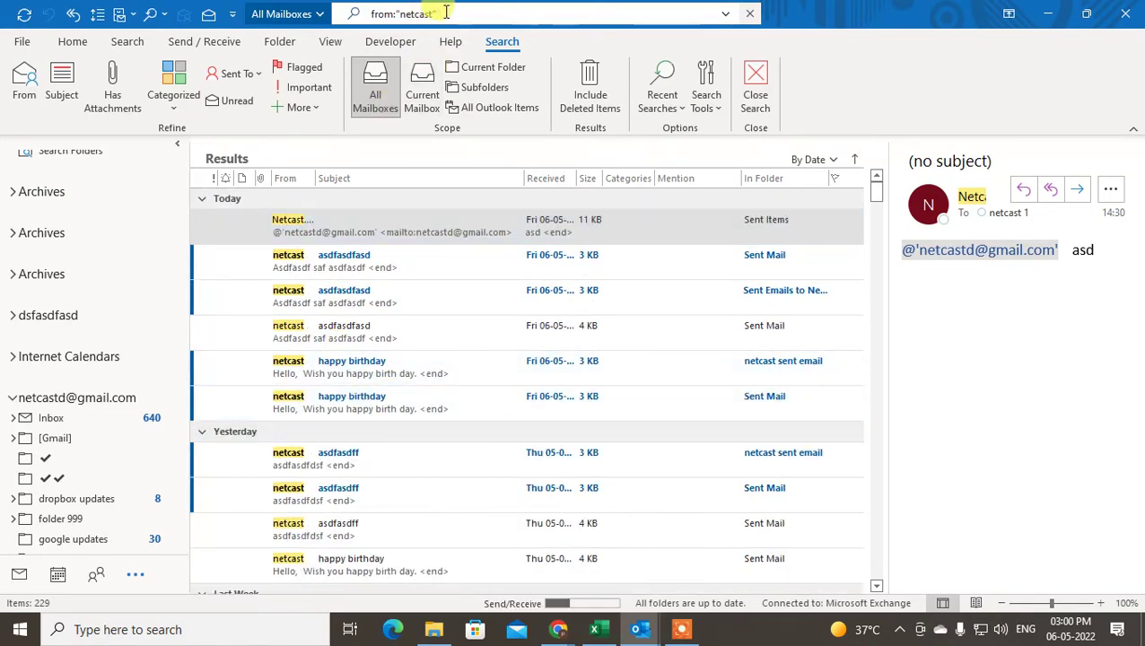
left_click(442, 14)
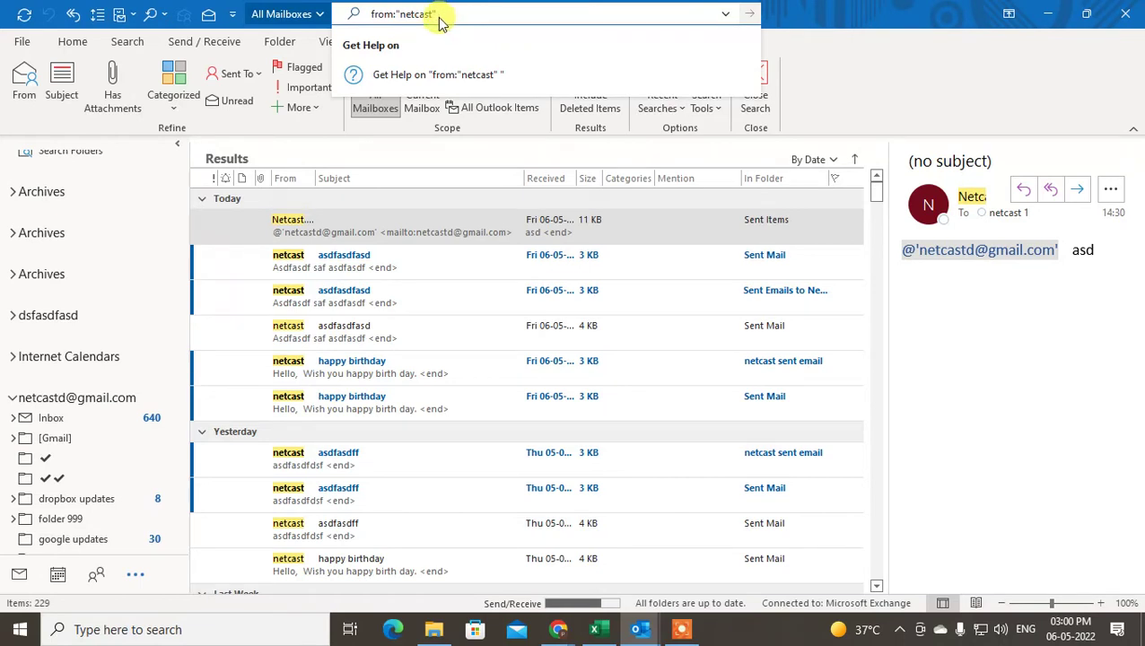
Add a subject:"netcast" filter to the sender search, narrowing results to 99.
left_click(52, 141)
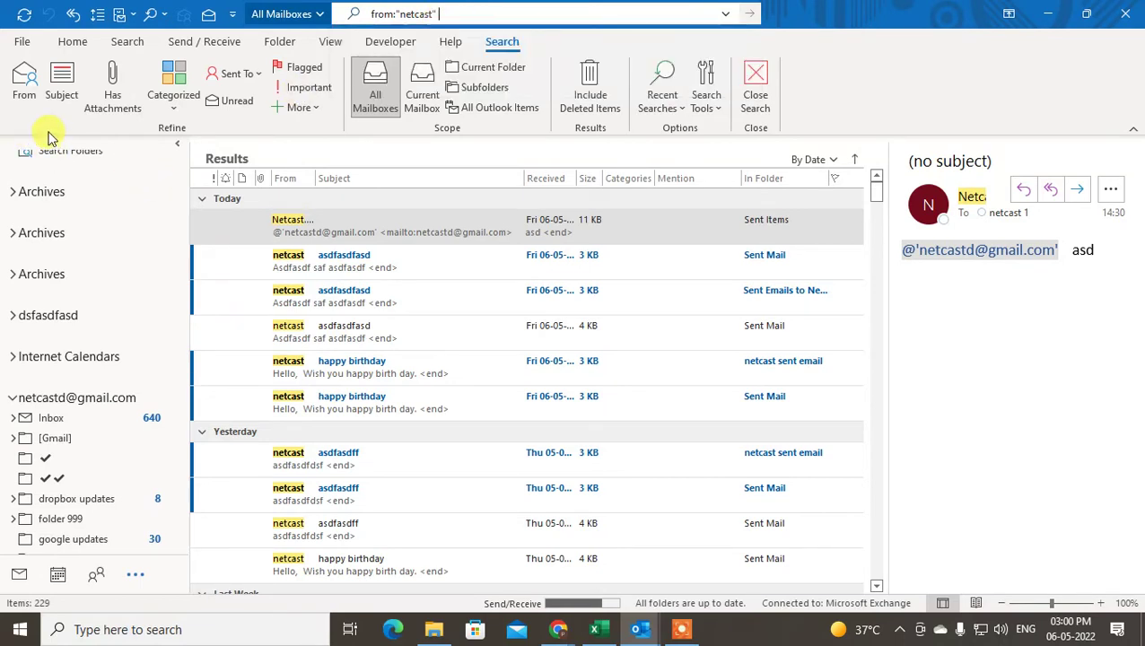
left_click(63, 81)
left_click(473, 13)
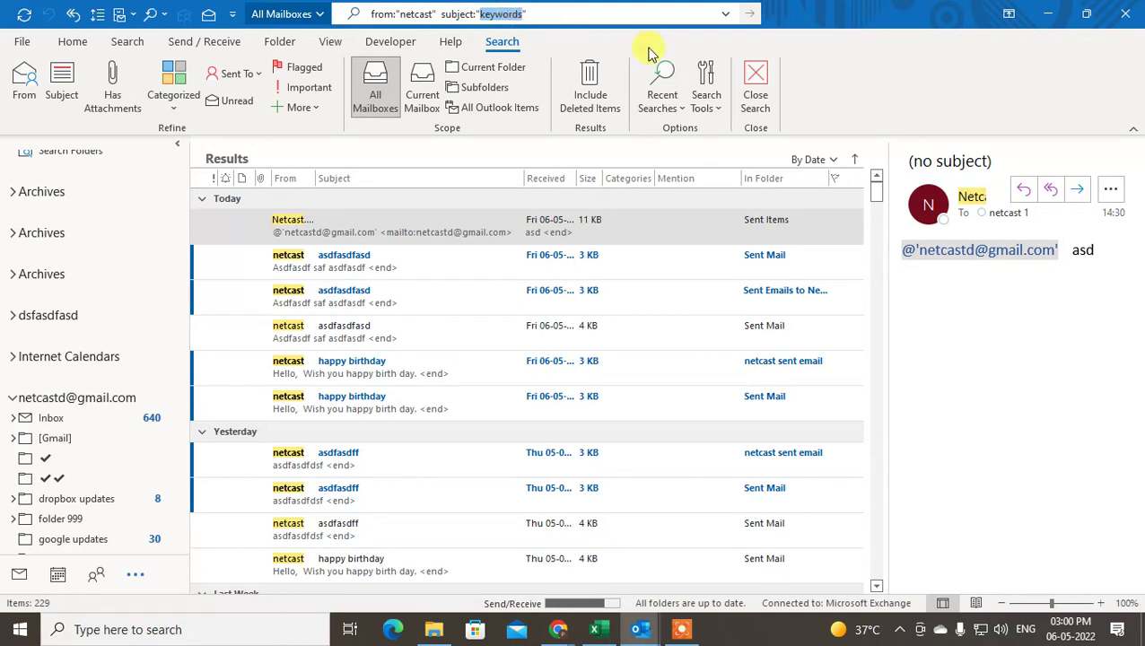
type("netcas")
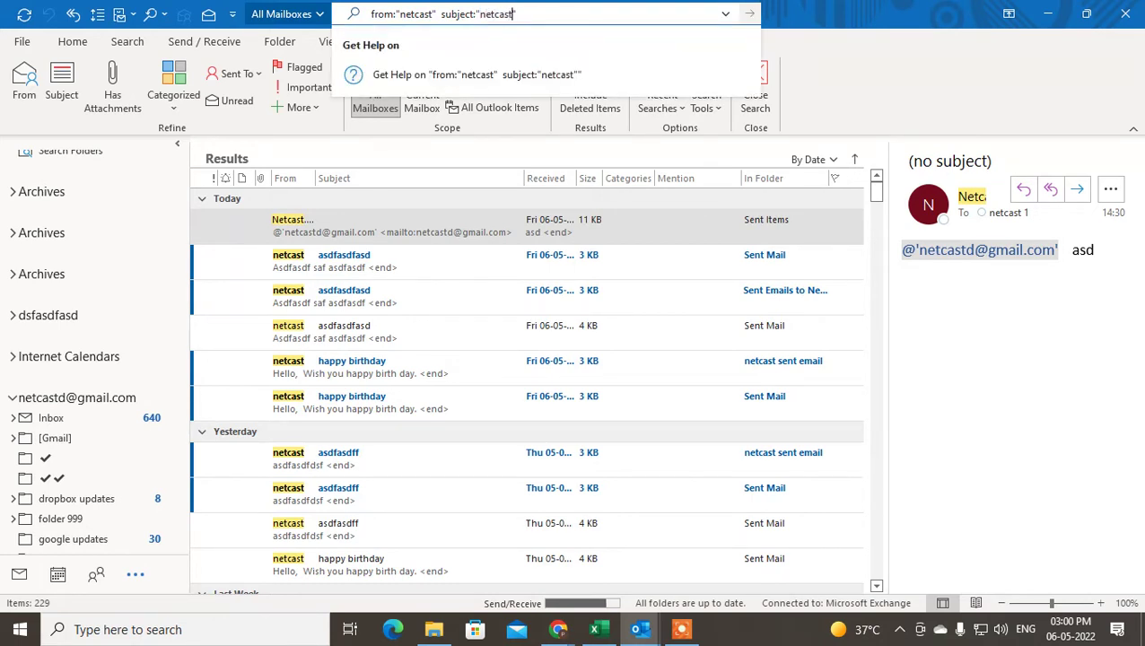
type("t")
key("Return")
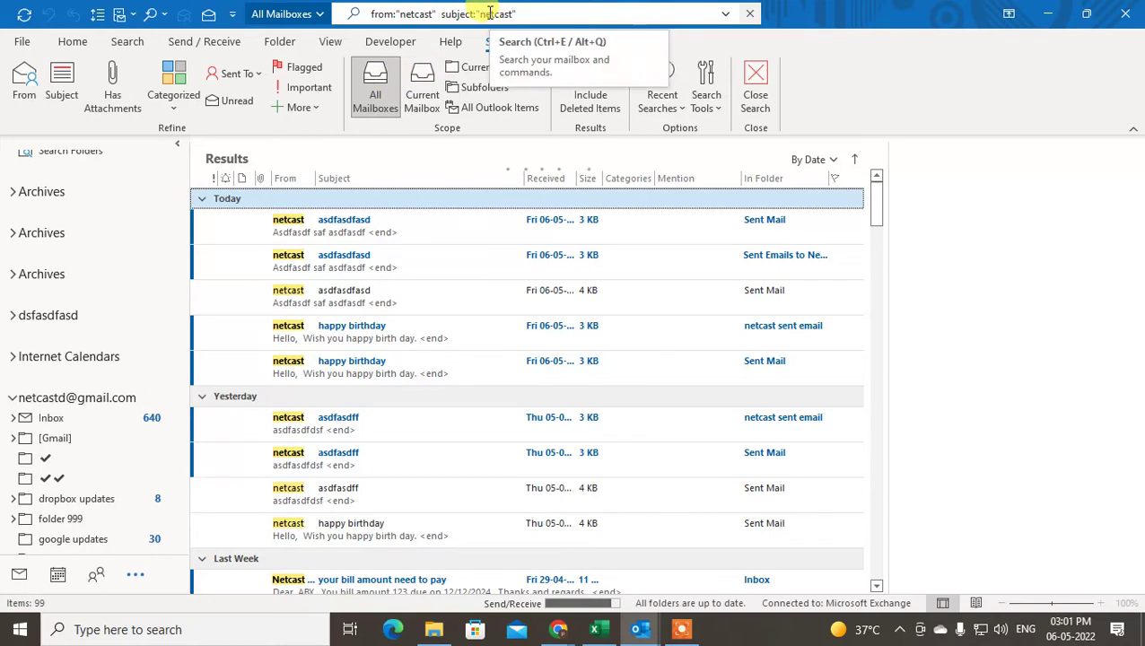
left_click_drag(480, 10, 516, 14)
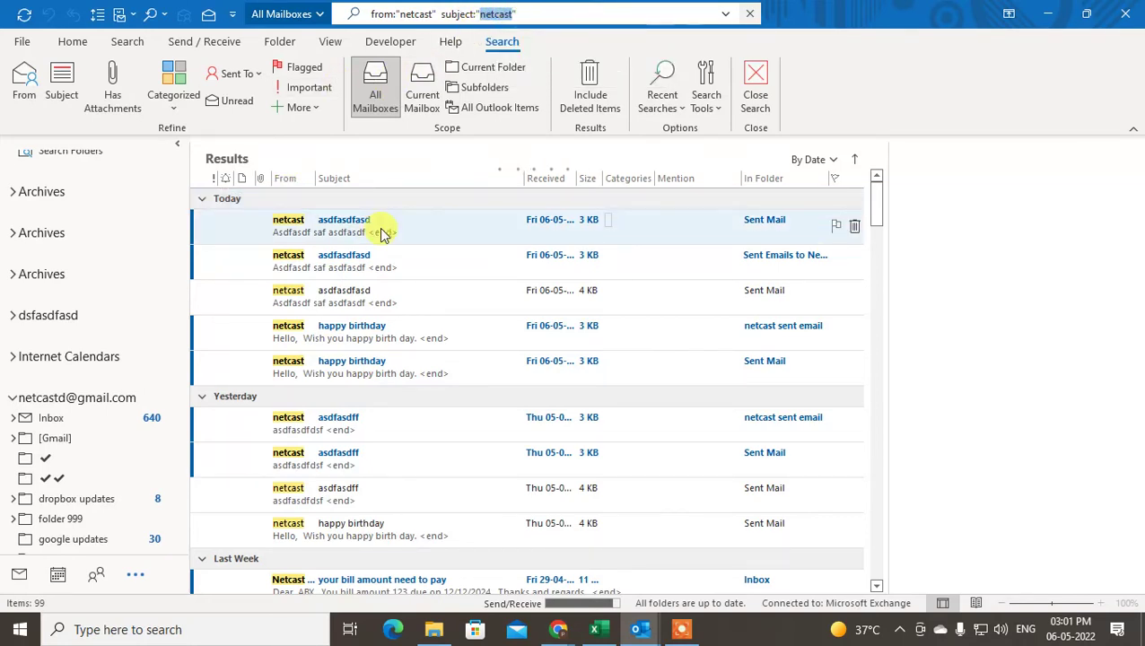
left_click(573, 13)
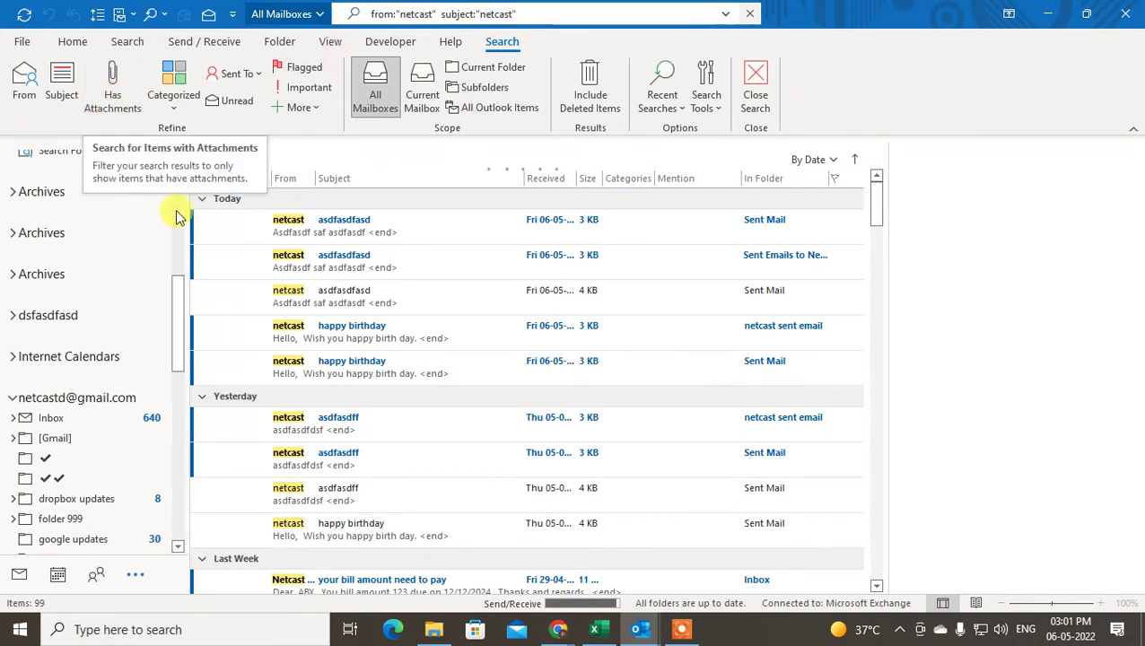
Try the hasattachments:yes filter, then remove it, leaving 17 netcast results.
left_click(112, 99)
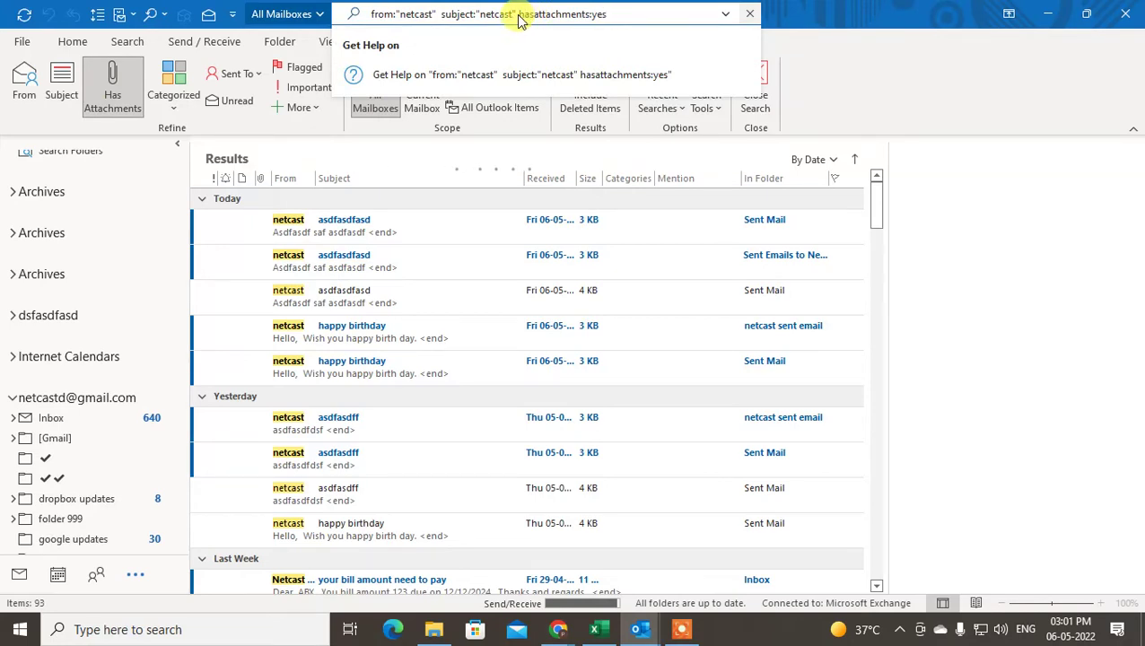
left_click_drag(537, 18, 597, 26)
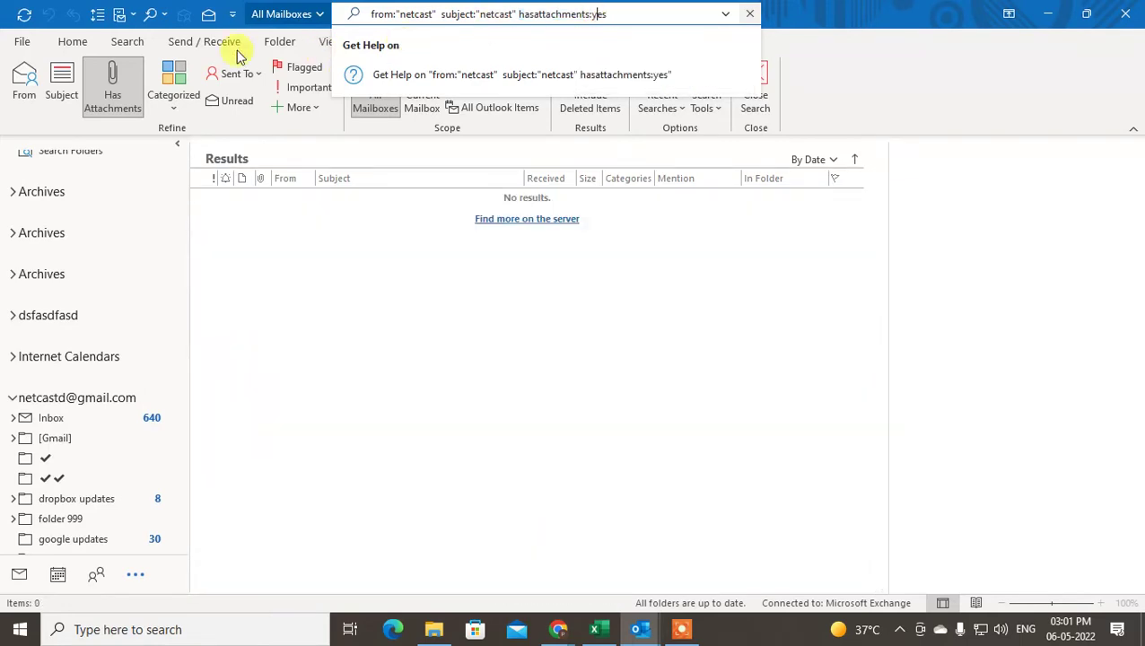
left_click(124, 90)
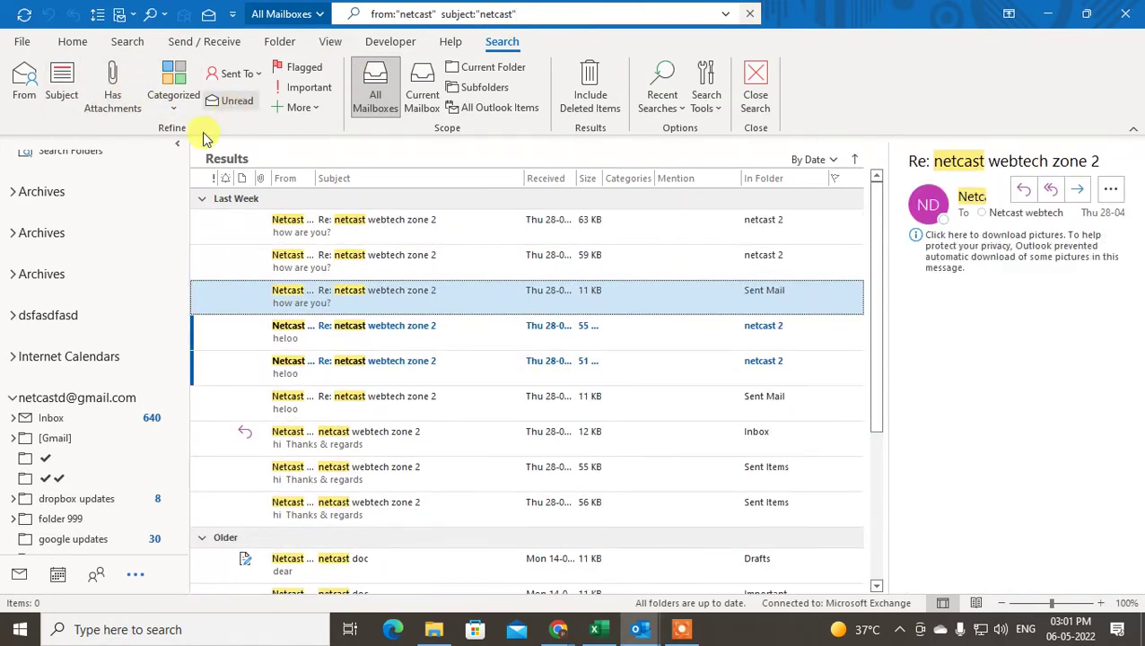
Browse the Categorized and Sent To refine choices without applying either.
left_click(539, 19)
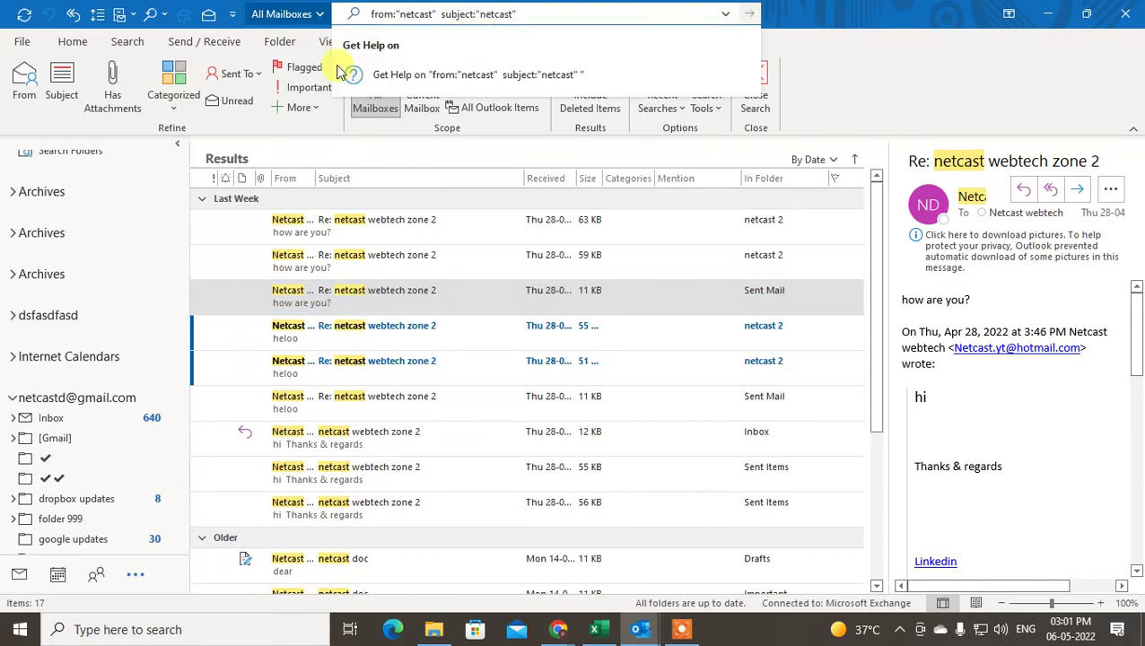
left_click(171, 101)
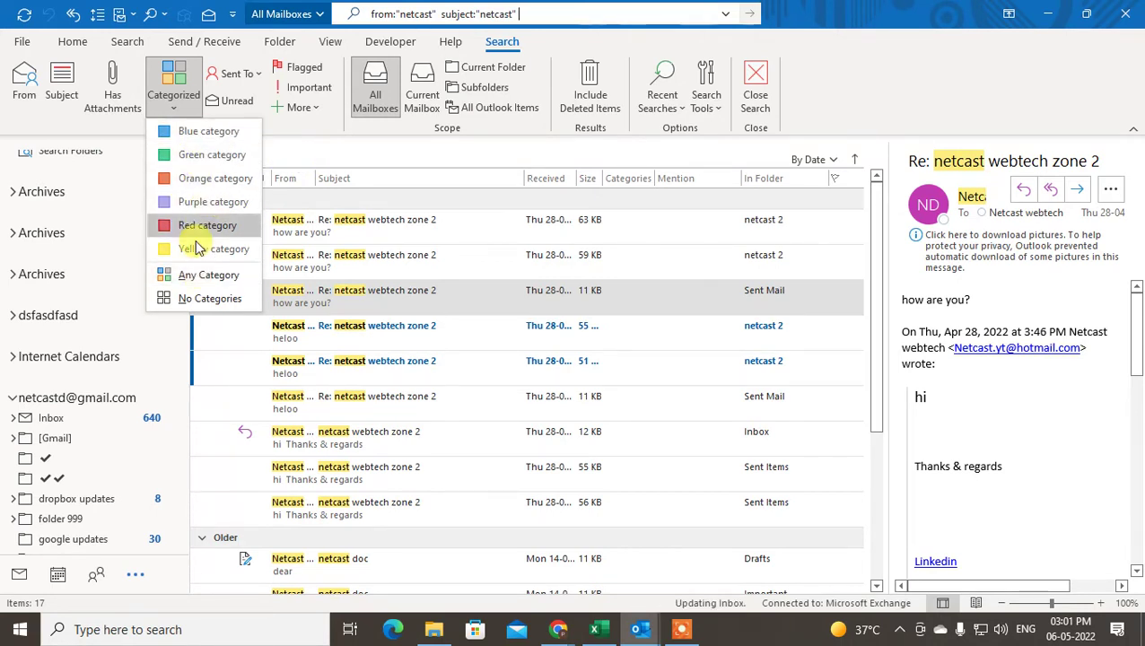
left_click(388, 155)
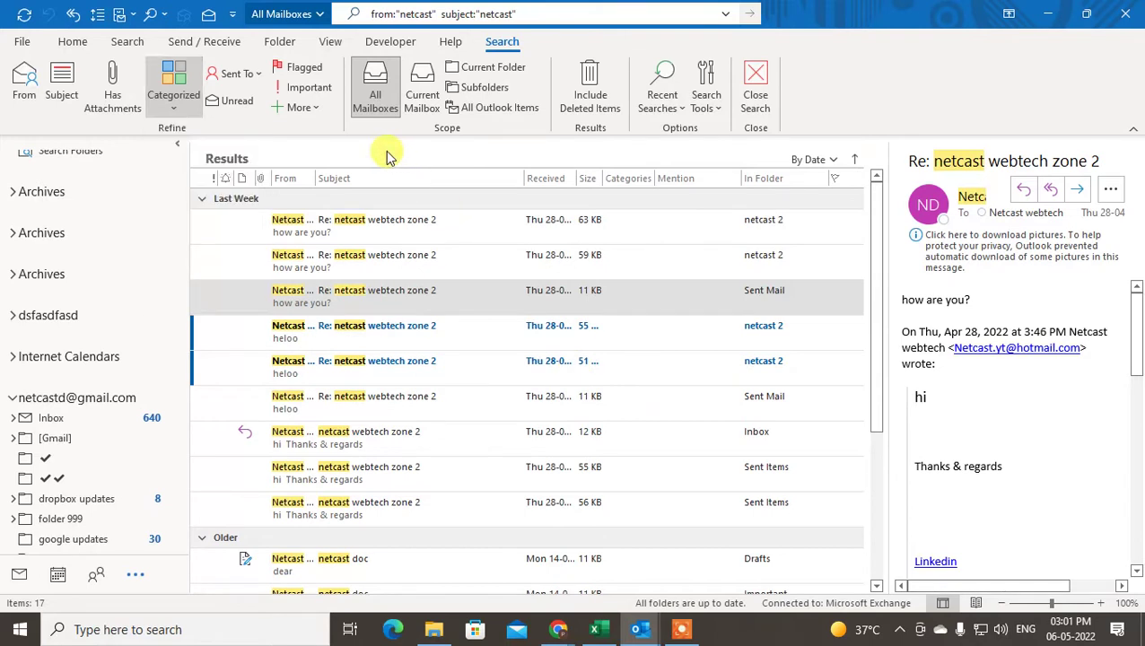
left_click(246, 74)
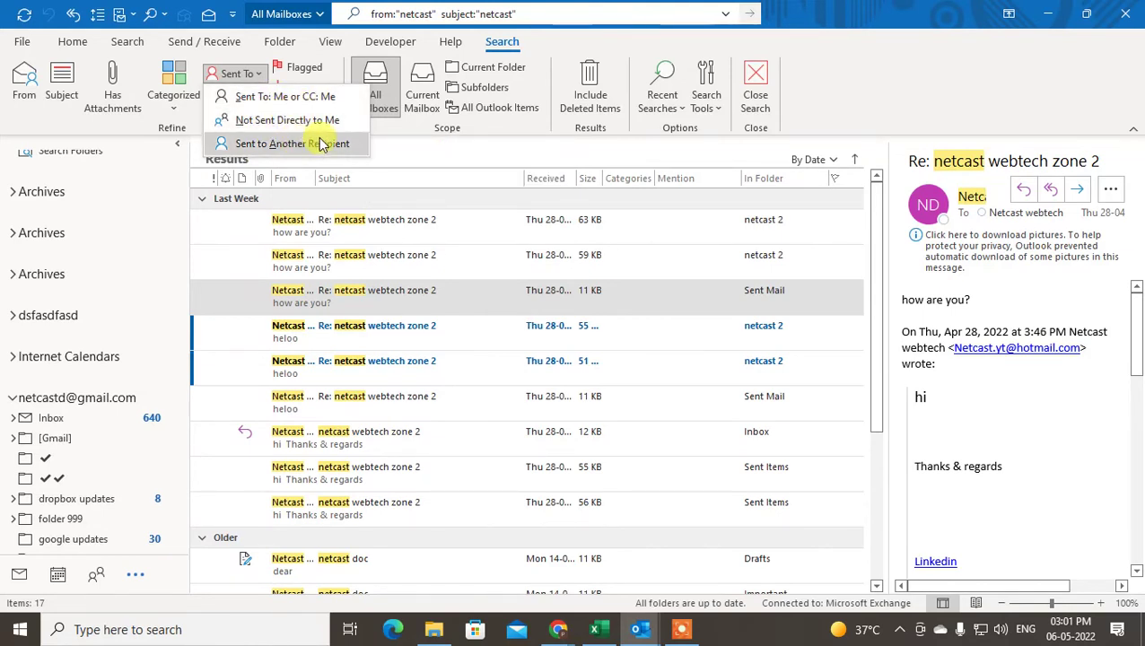
key("Escape")
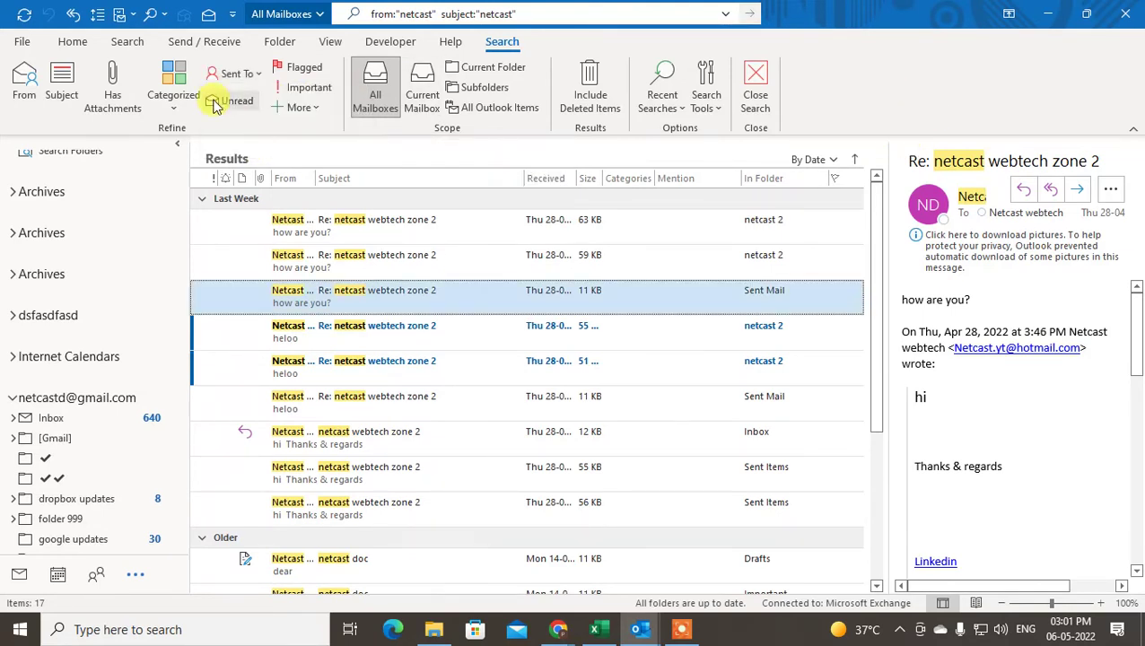
Check the More filters, keep All Mailboxes scope, and include Deleted Items in results.
left_click(298, 107)
key("Escape")
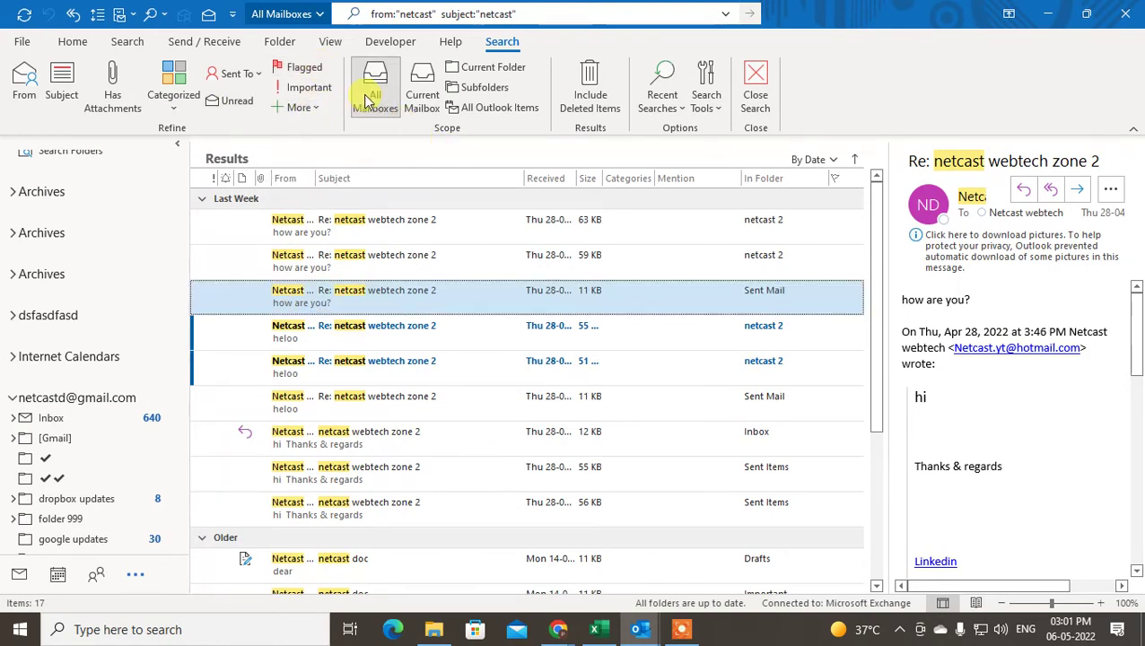
left_click(368, 106)
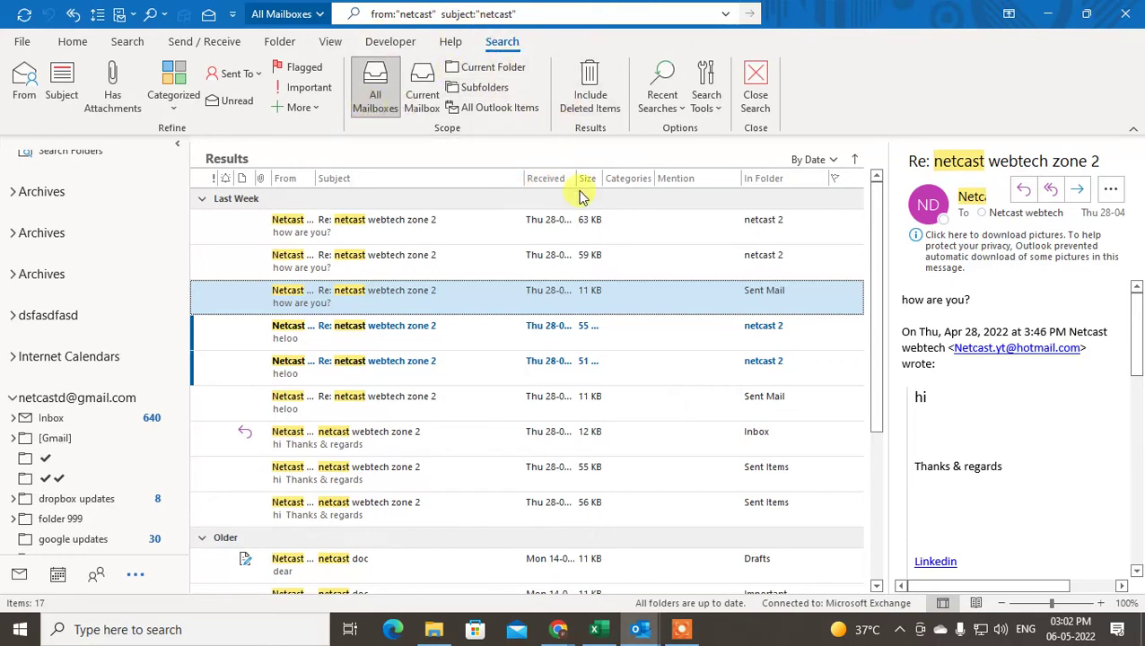
left_click(592, 106)
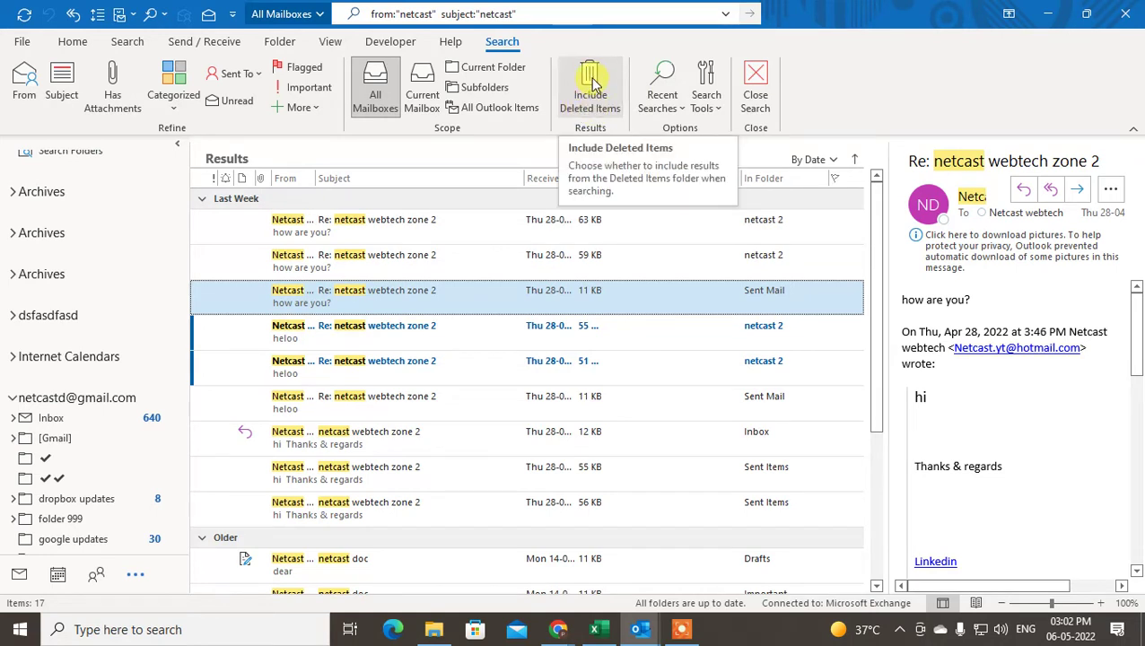
left_click(715, 106)
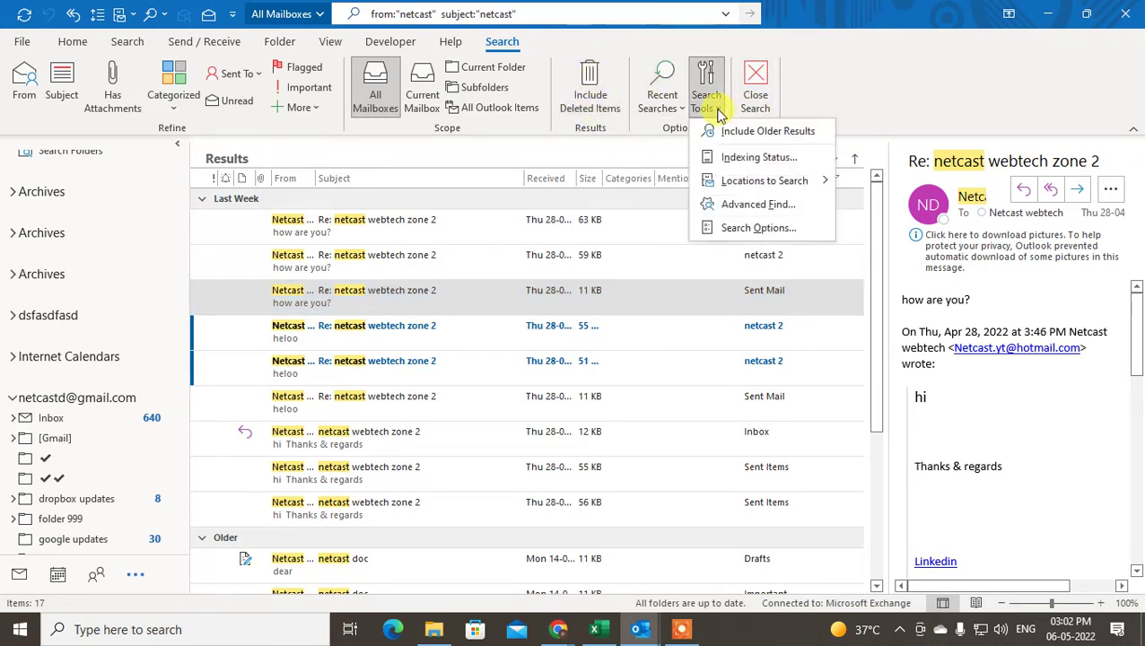
mouse_move(808, 186)
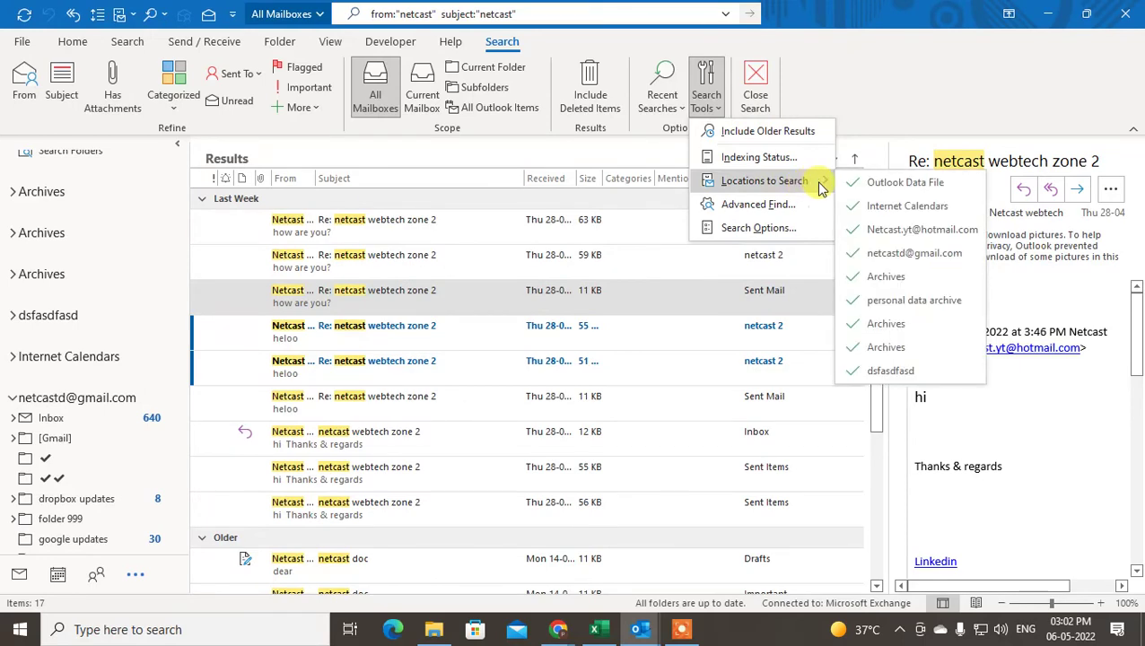
left_click(783, 230)
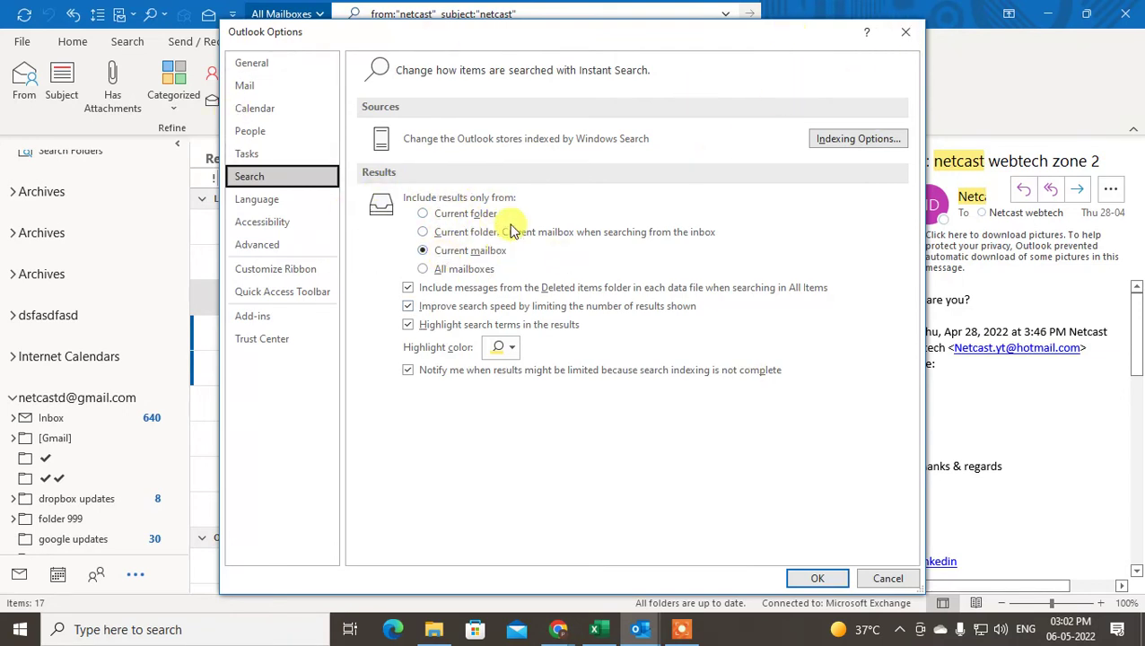
left_click(887, 579)
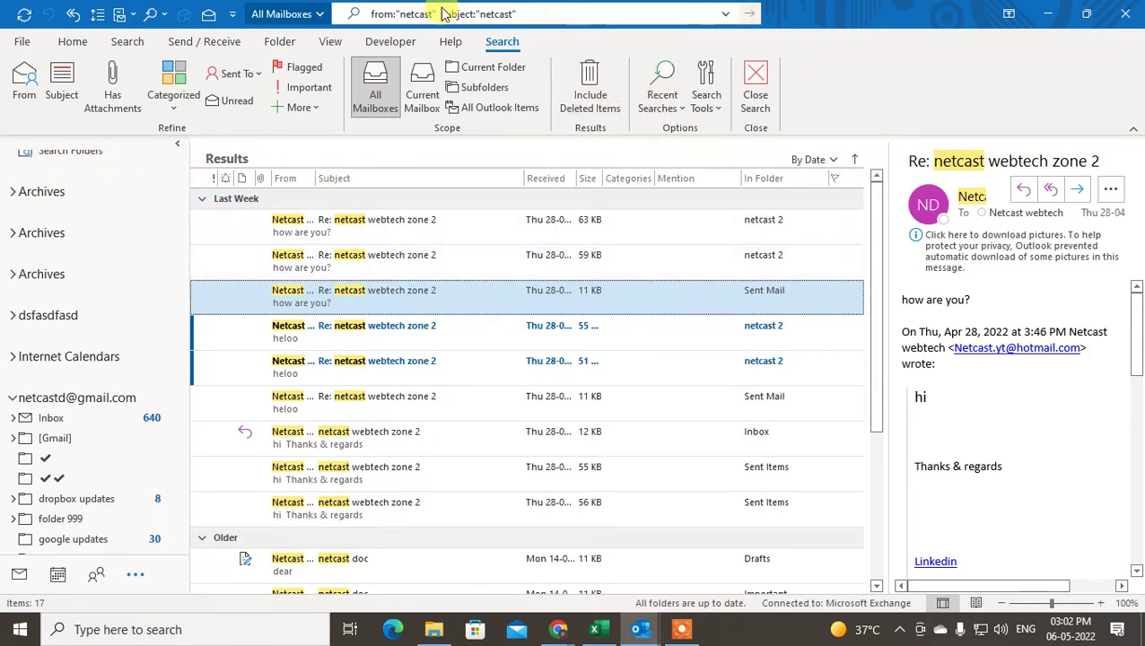
Open the Outlook.com account's Deleted Items folder, listing its 7 messages.
scroll(53, 255, "up", 7)
scroll(53, 256, "up", 1)
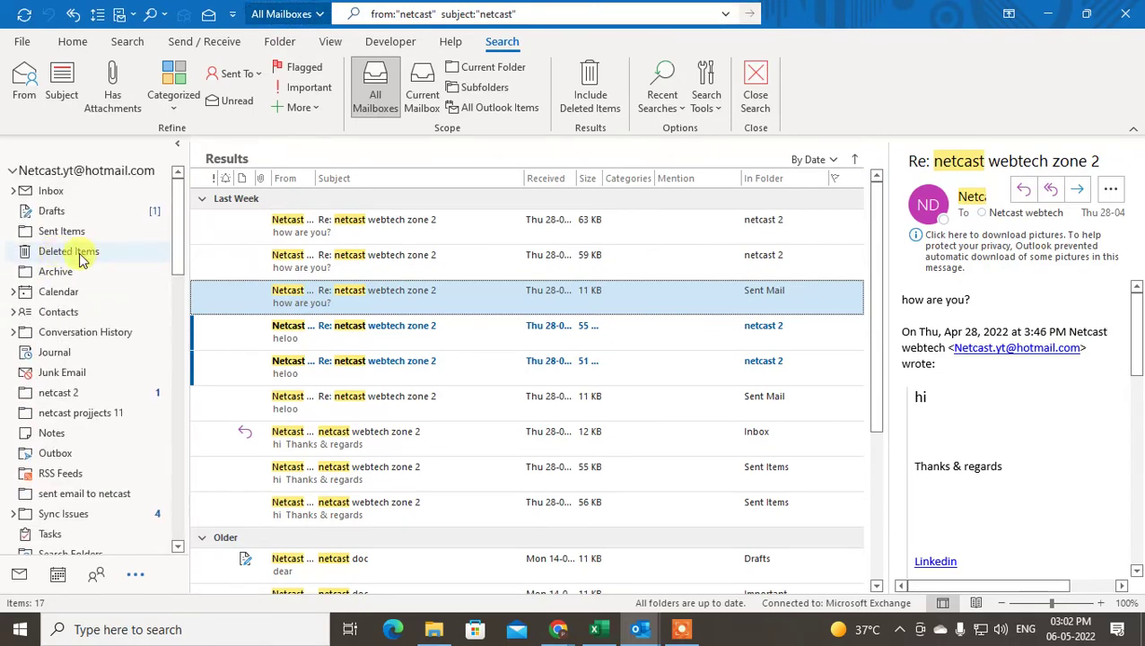
left_click(81, 251)
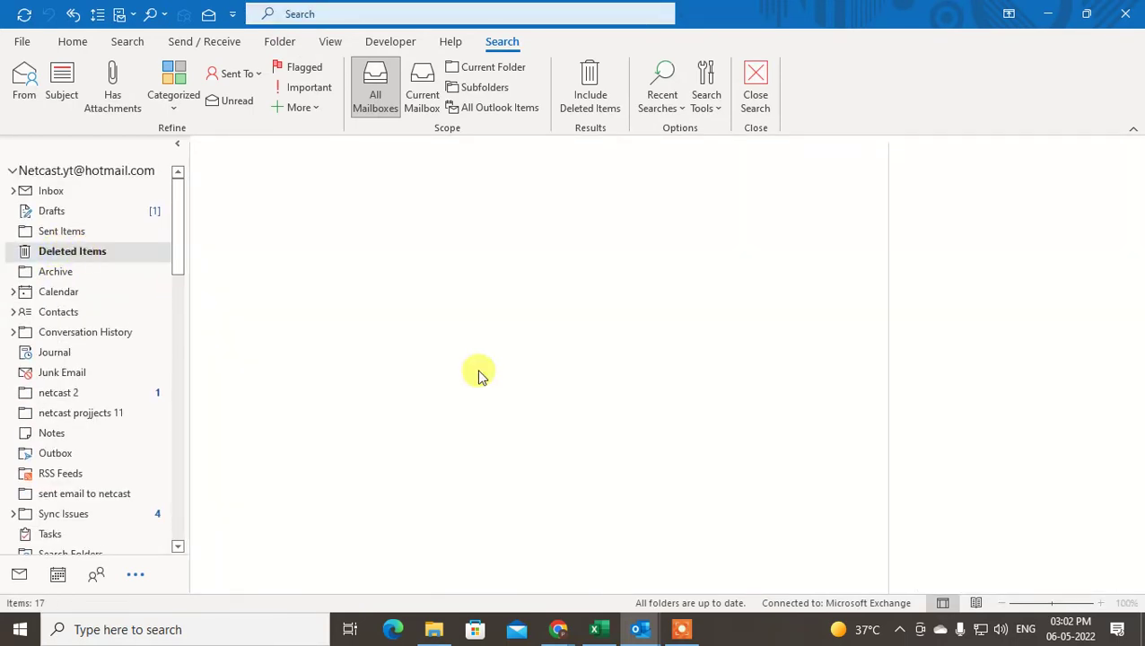
left_click(85, 249)
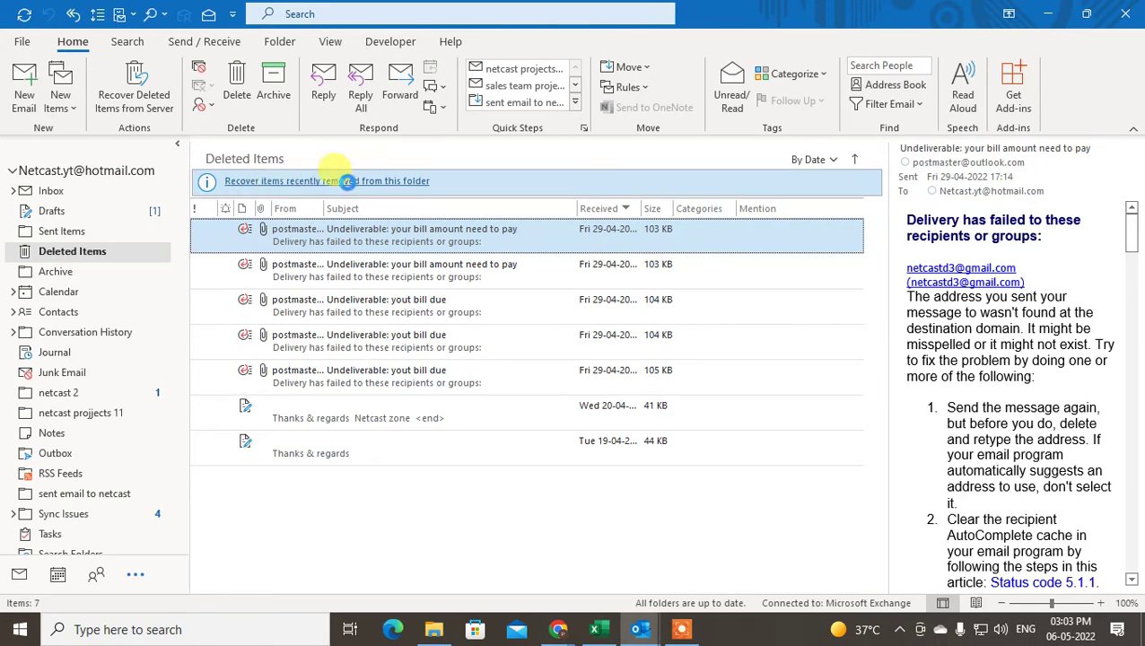
left_click(350, 182)
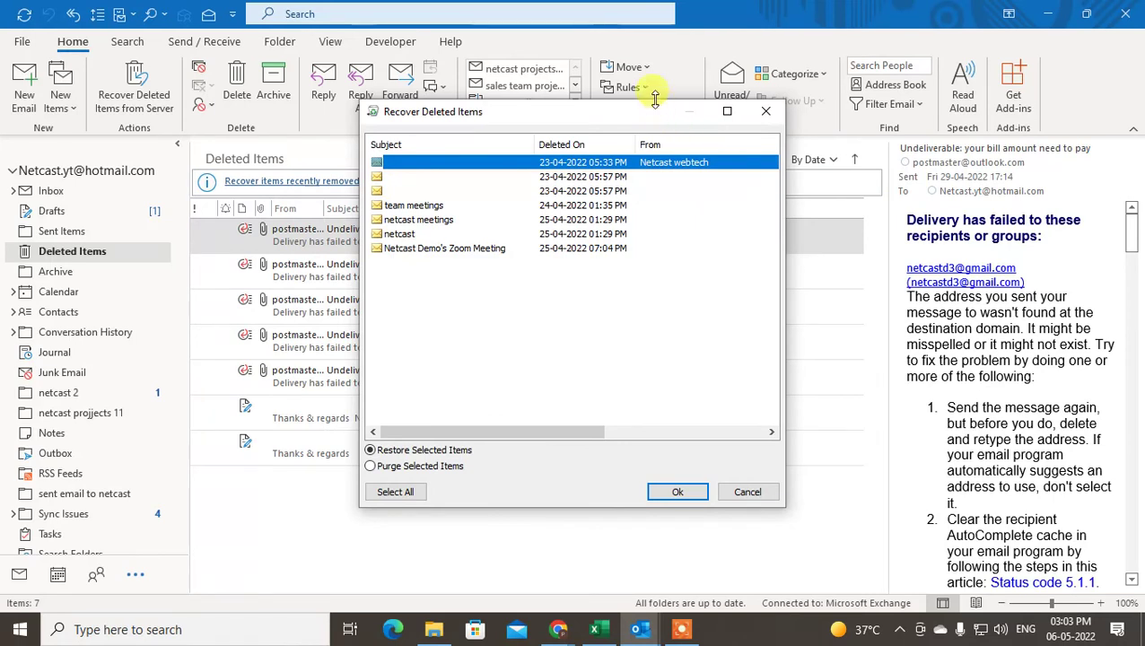
left_click(437, 250)
left_click(397, 235)
left_click(433, 205)
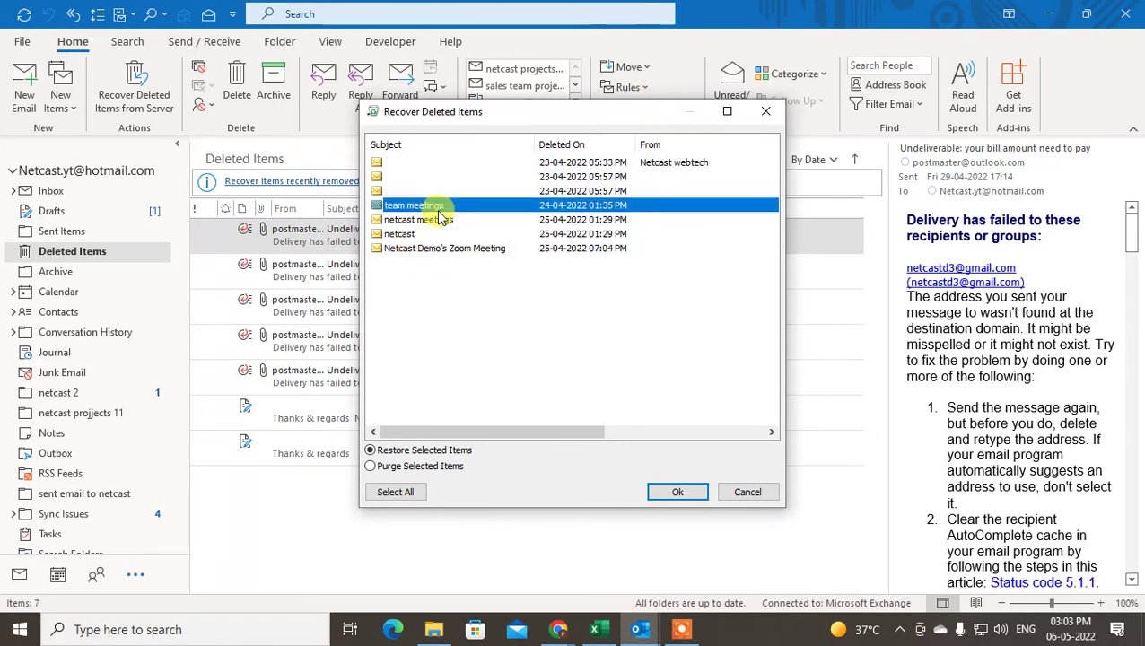
left_click(556, 164)
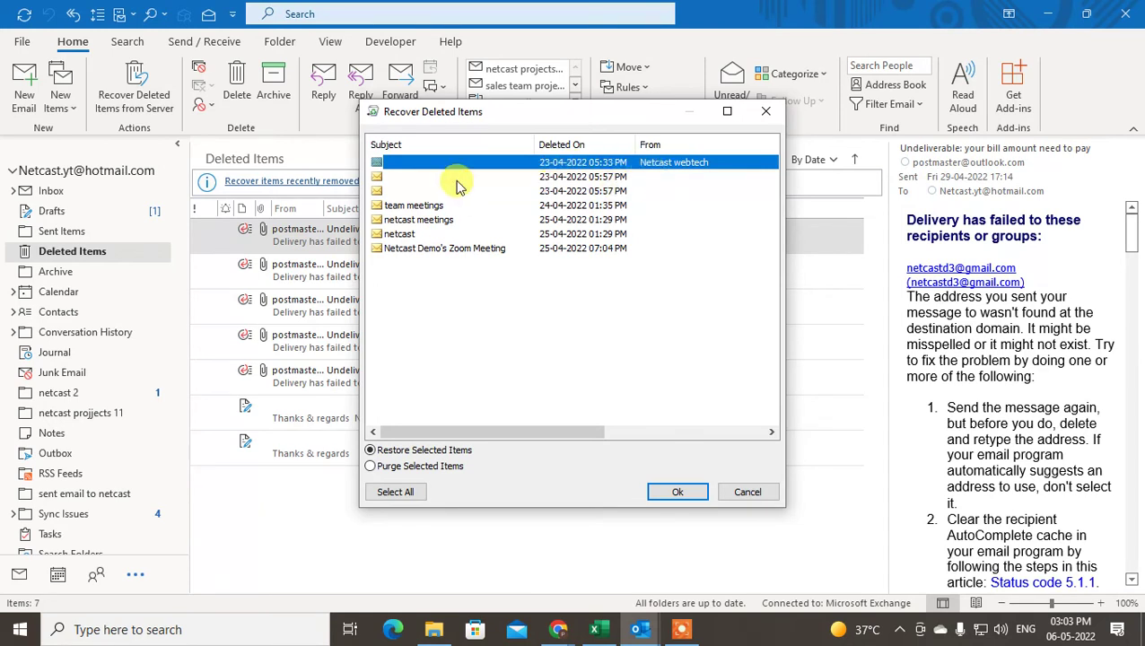
left_click(415, 220)
left_click(404, 235)
left_click(668, 171)
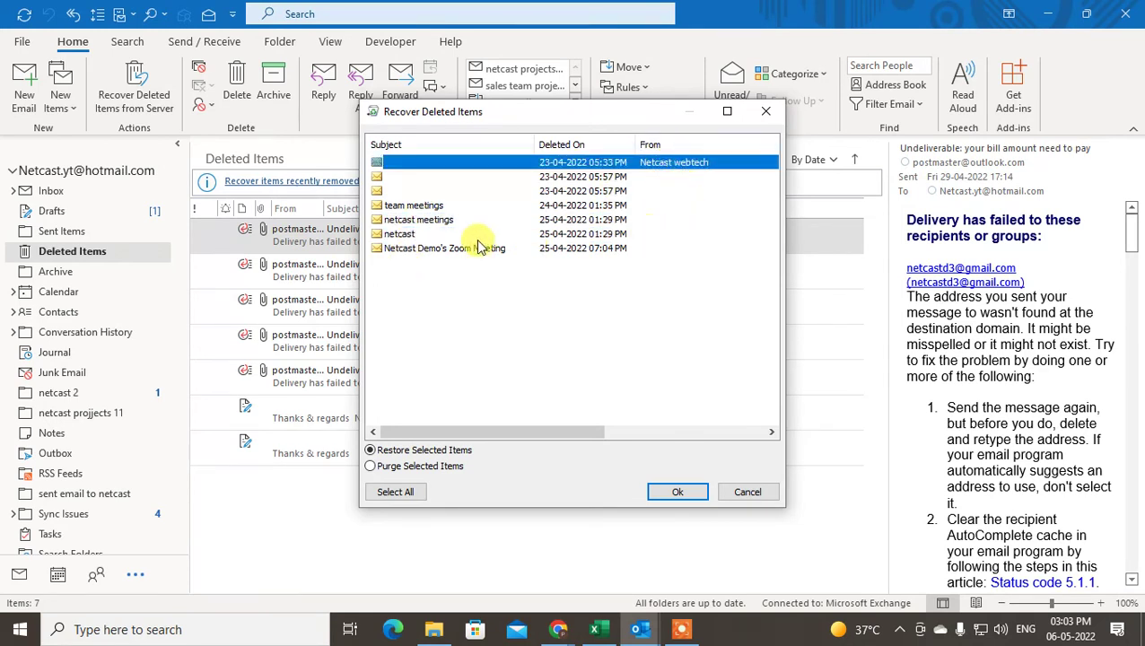
left_click(414, 248)
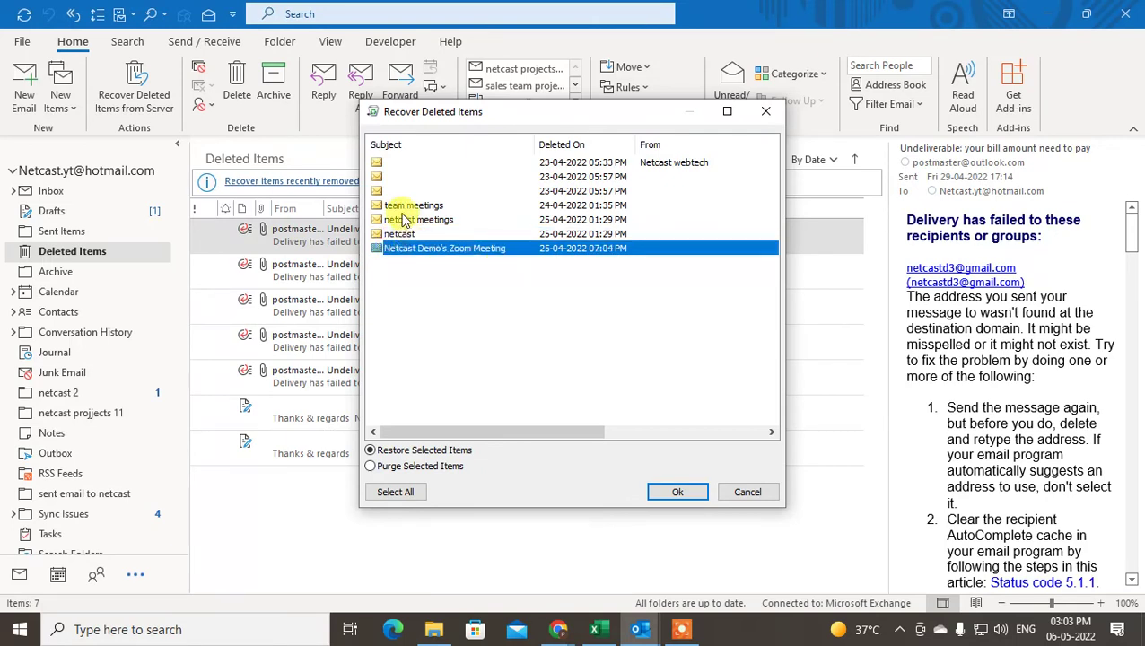
left_click(385, 492)
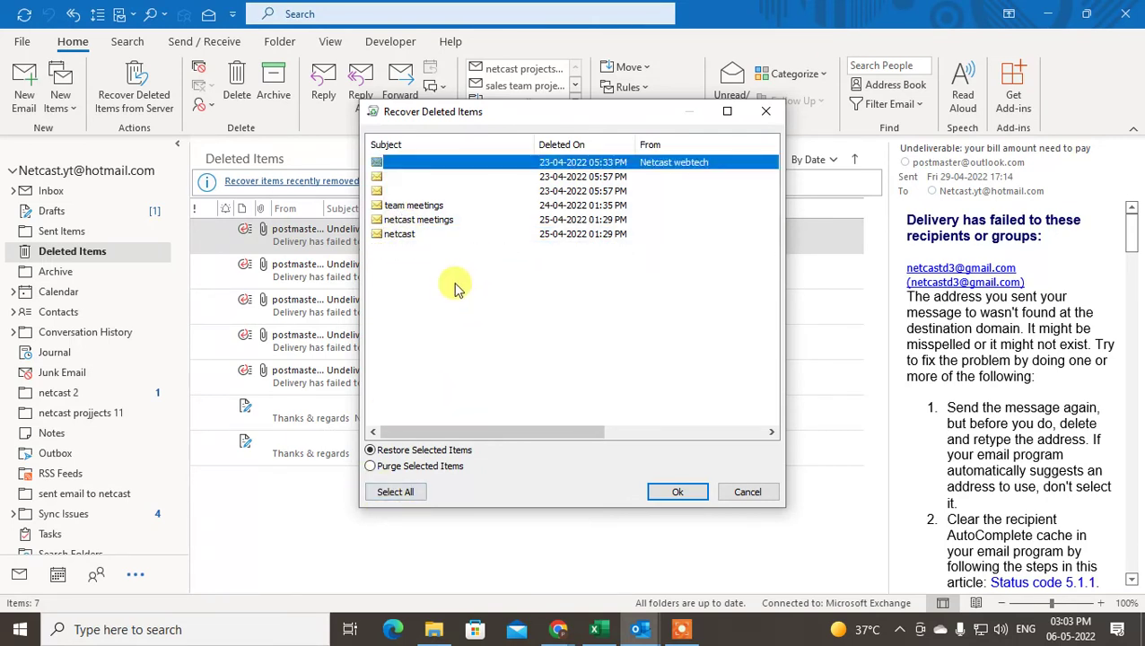
left_click_drag(454, 287, 392, 227)
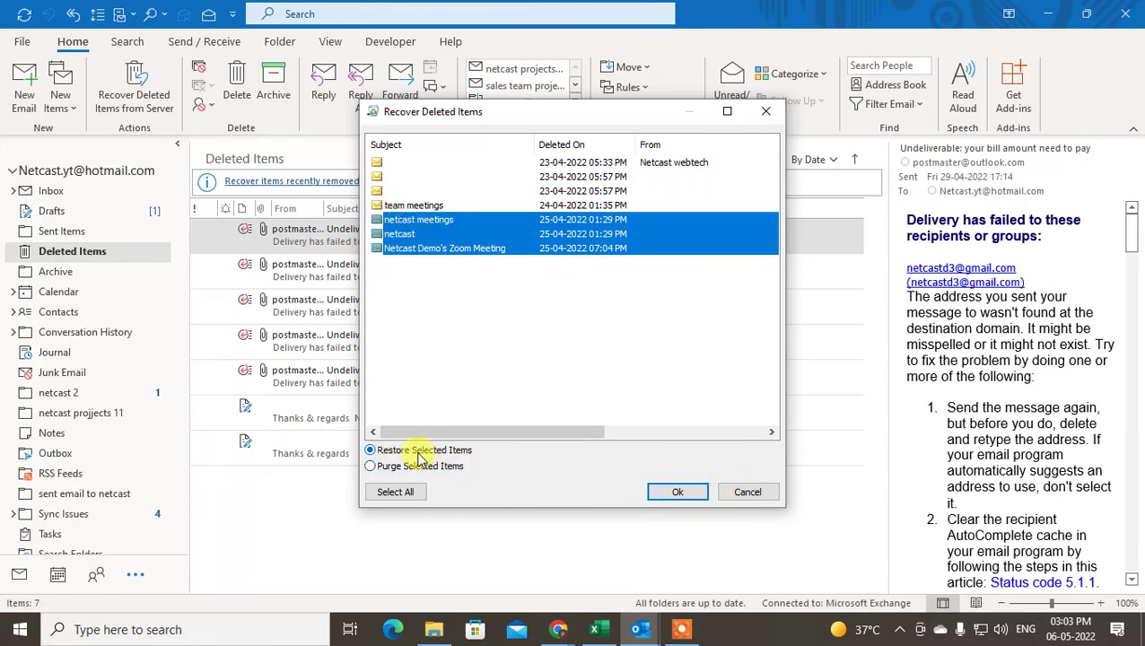
left_click(677, 492)
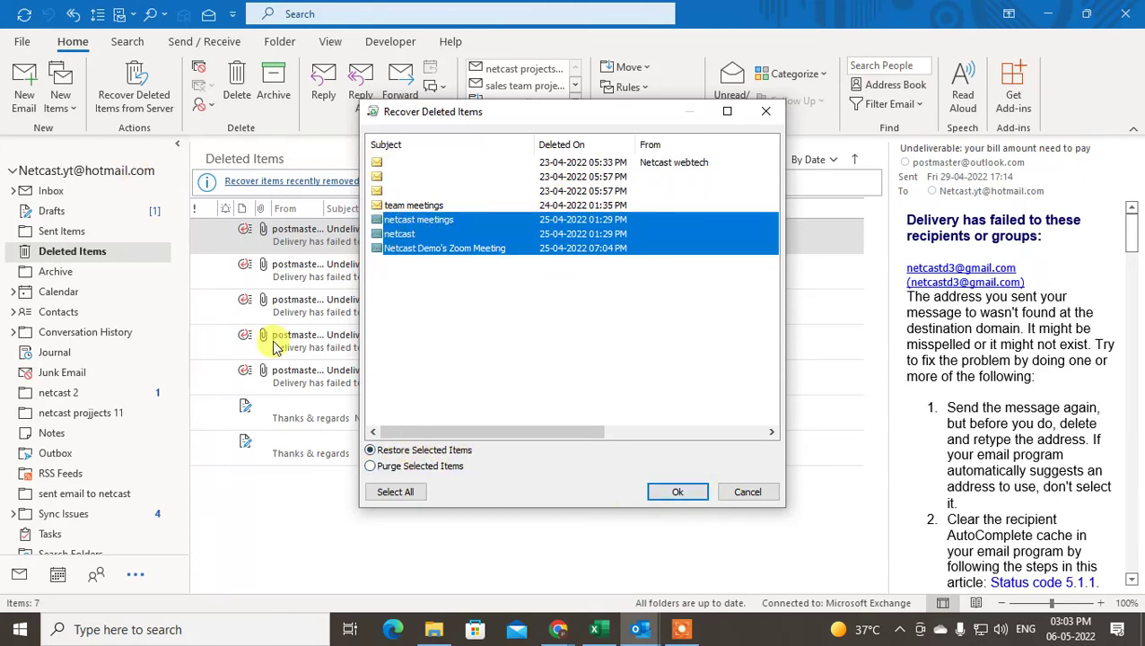
left_click(748, 492)
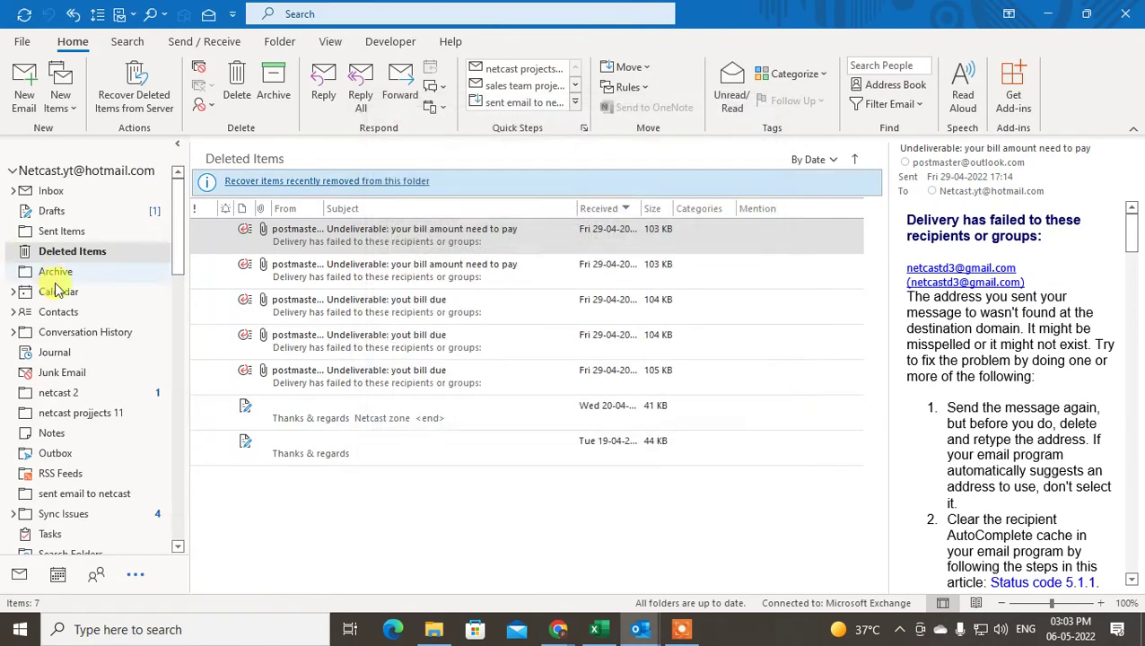
Return to the Inbox and start a fresh instant search scoped to Current Mailbox.
left_click(54, 193)
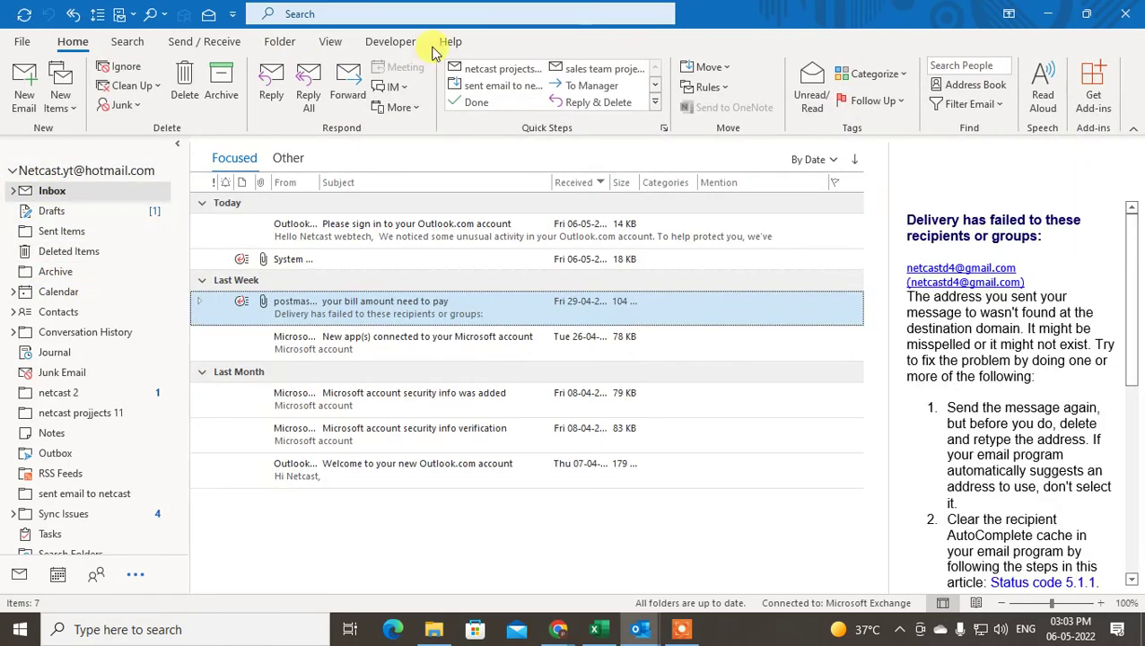
left_click(400, 10)
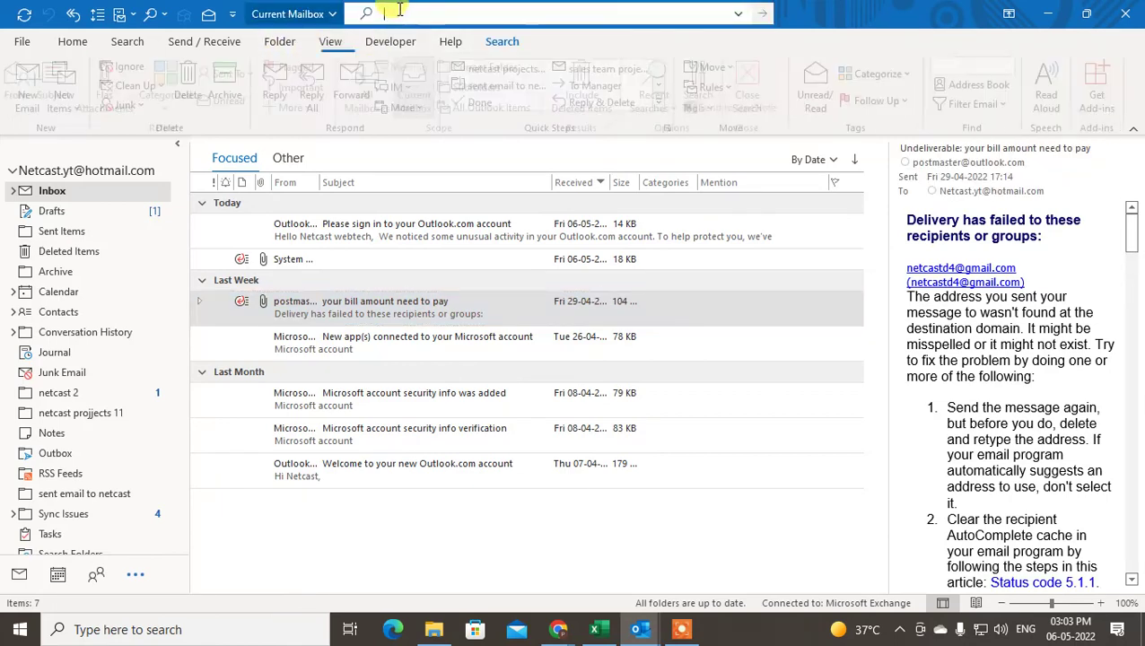
left_click(249, 132)
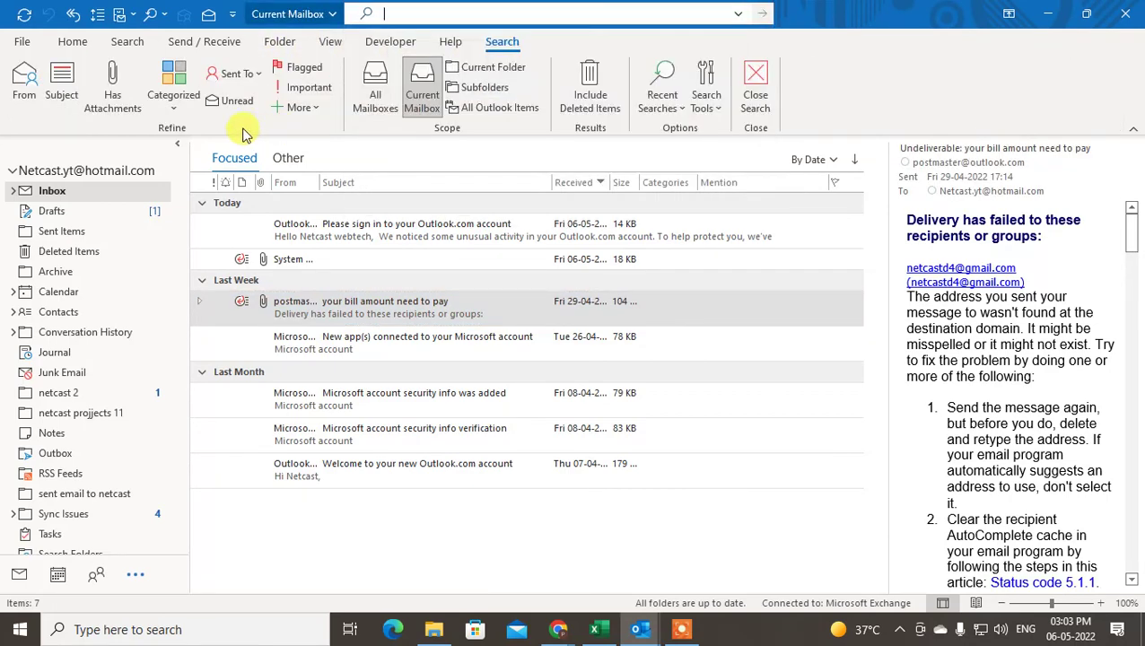